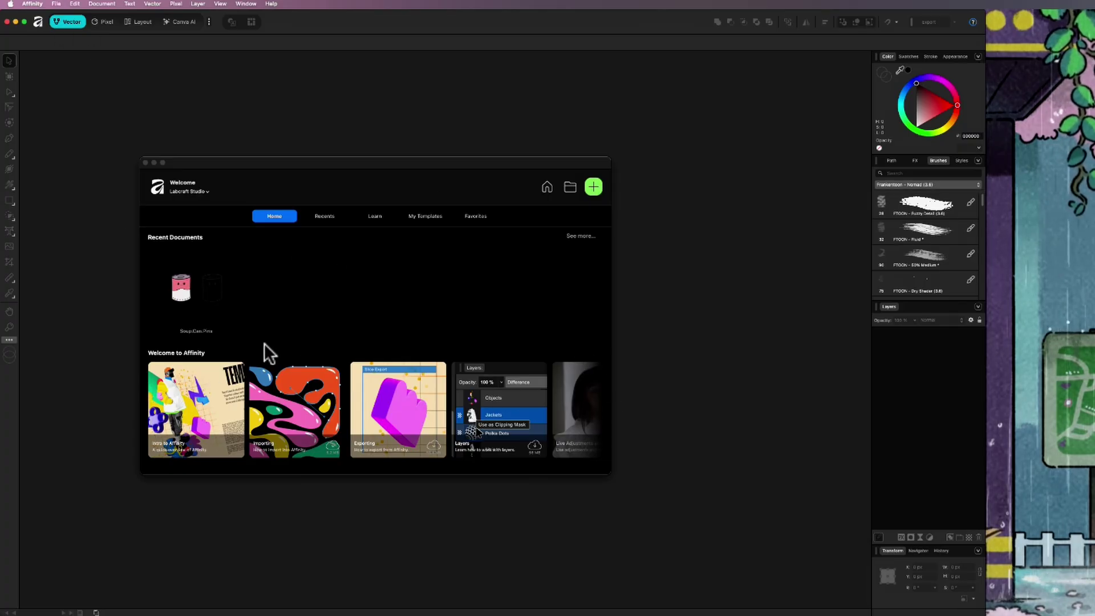
Create a new blank A4 landscape document (297 × 210 mm) from the Welcome screen preset
left_click(593, 187)
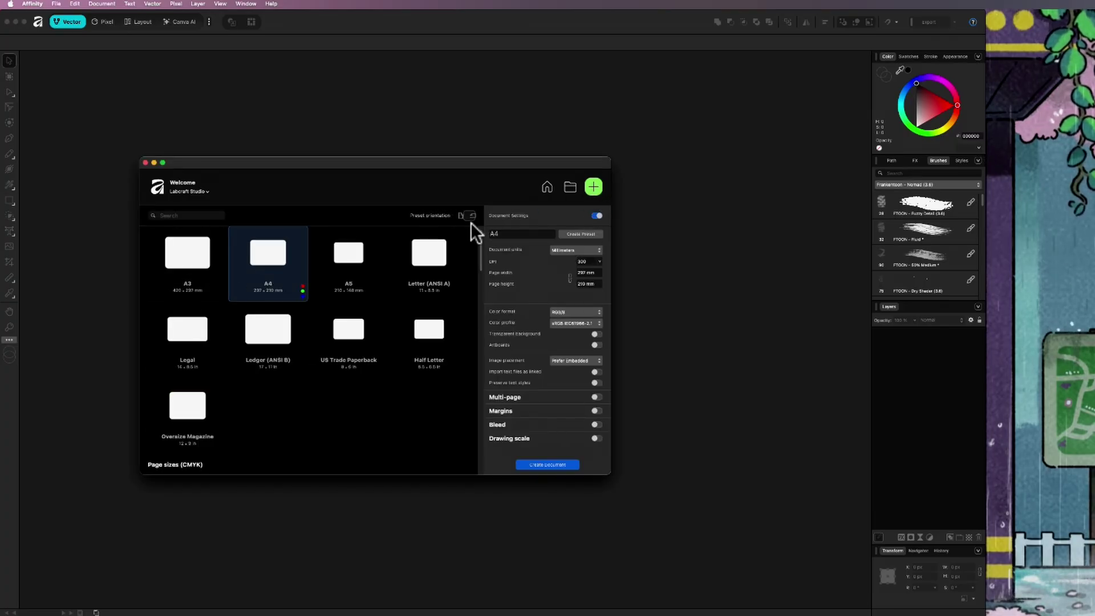
left_click(540, 465)
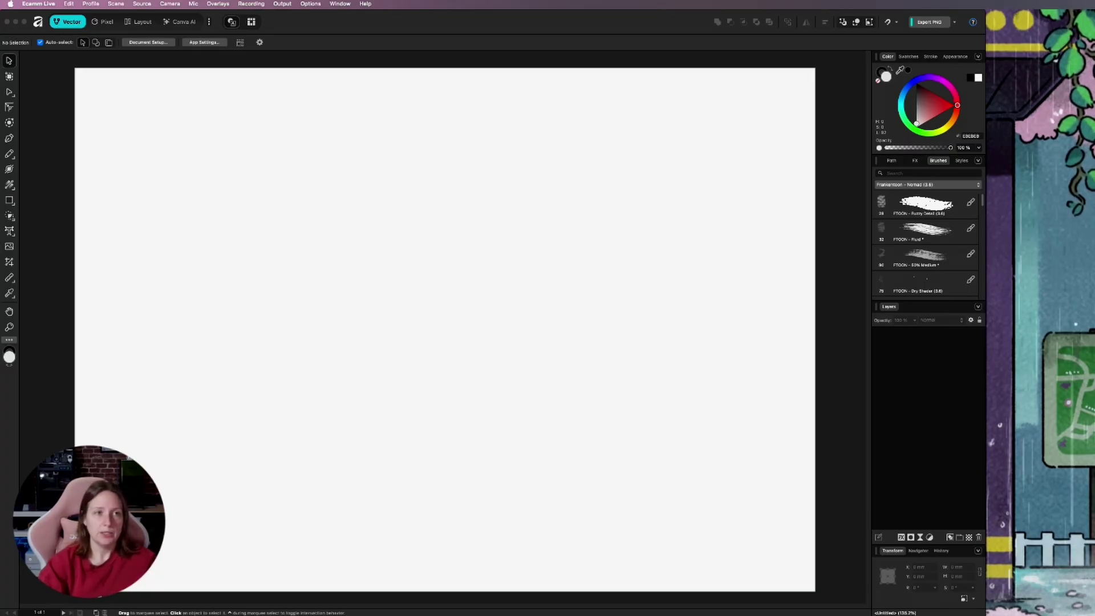
Bring Affinity to the front and try the Pixel and Layout studios
left_click(53, 93)
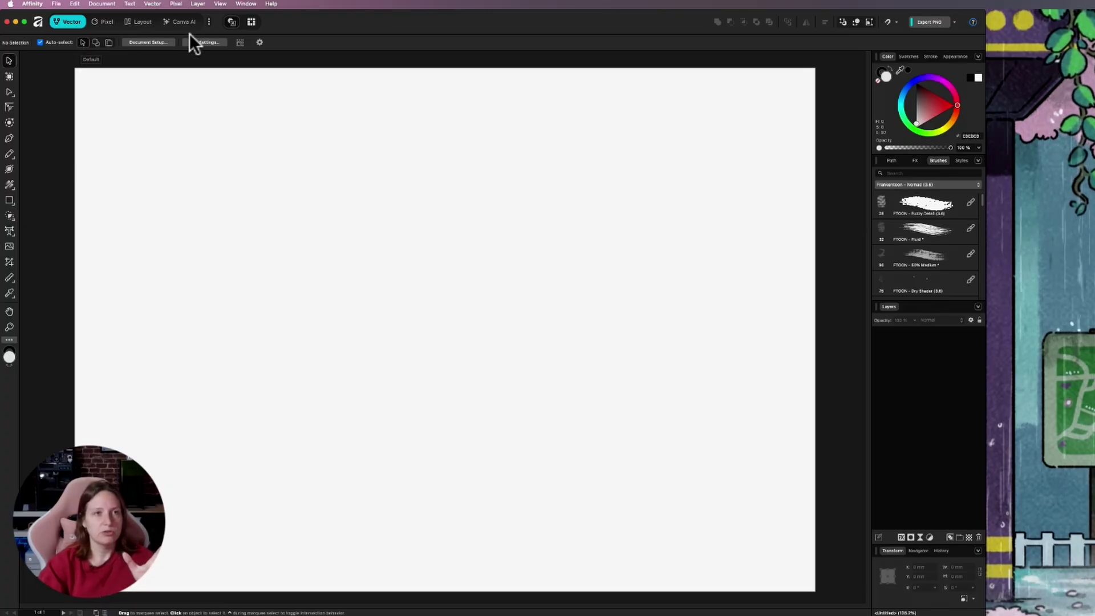
left_click(105, 22)
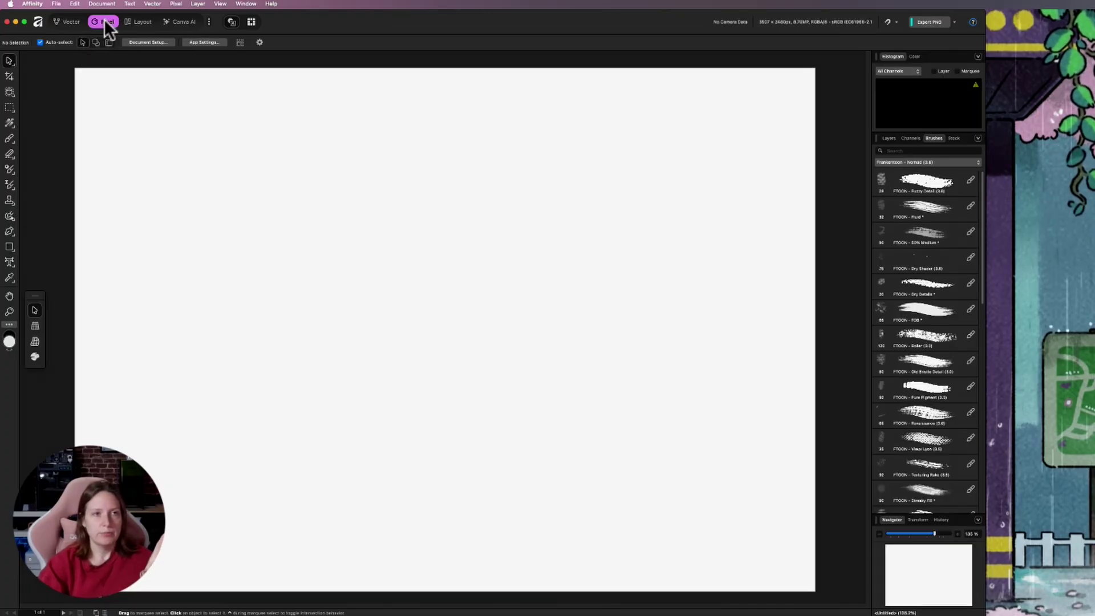
left_click(137, 23)
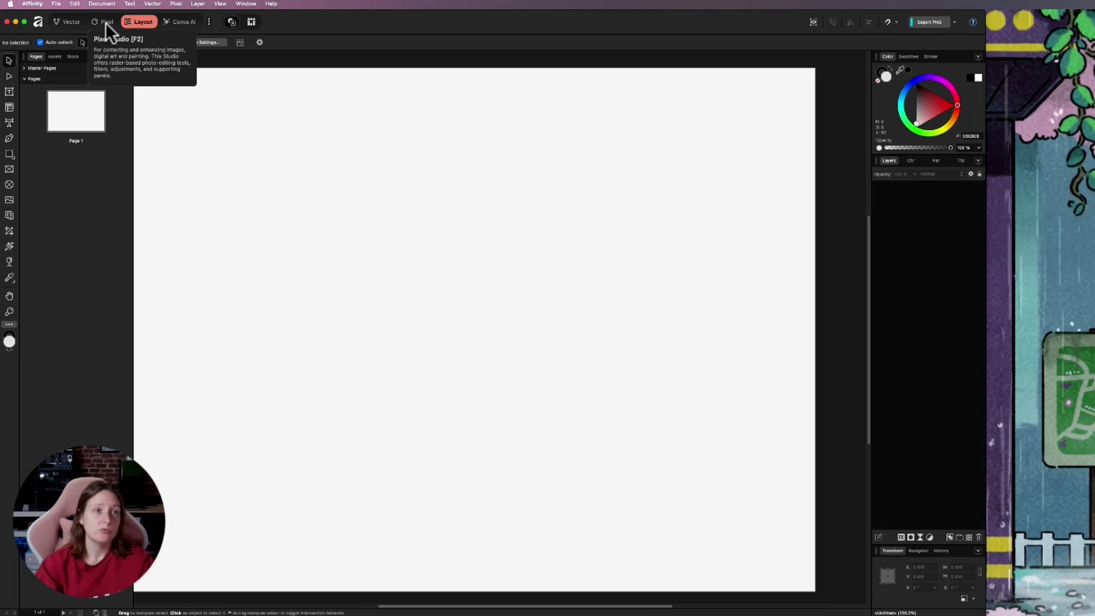
Turn off the Canva AI and Layout studios in the studio list
left_click(209, 21)
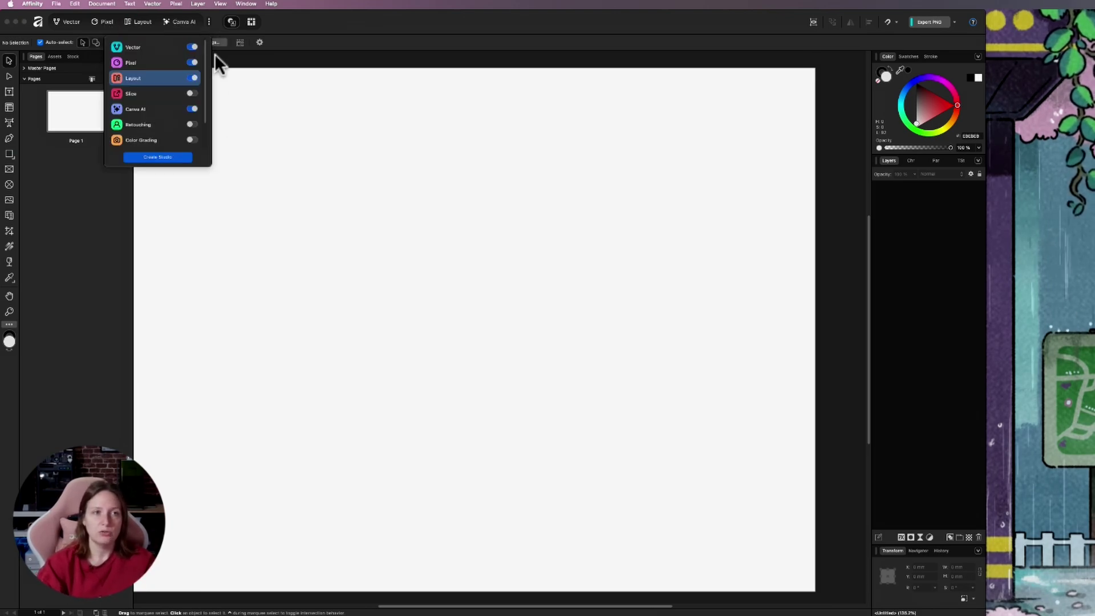
scroll(148, 122, "down", 2)
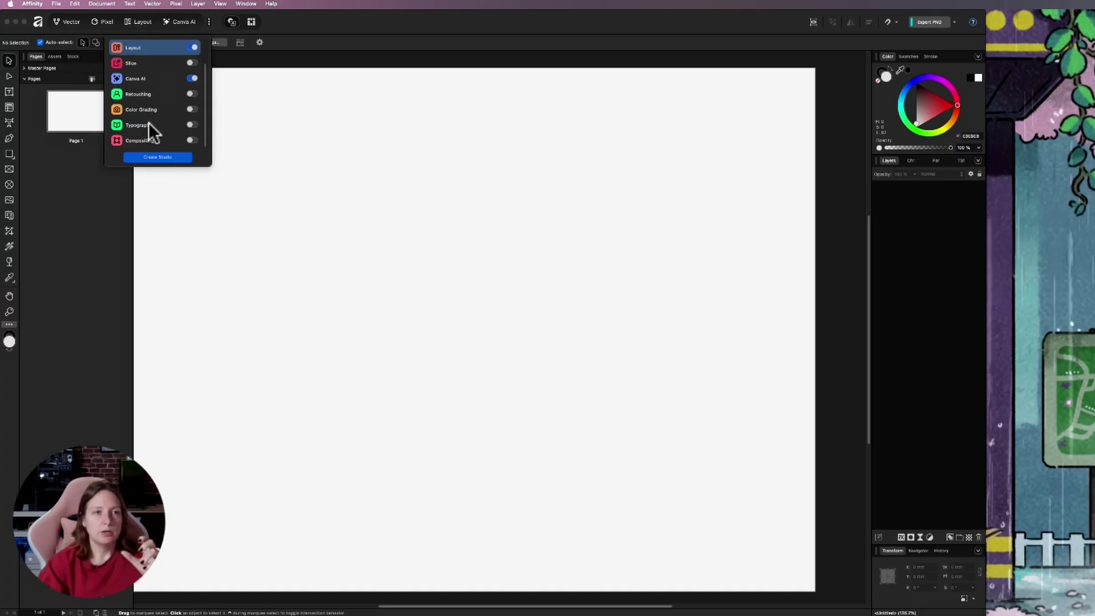
scroll(186, 97, "up", 2)
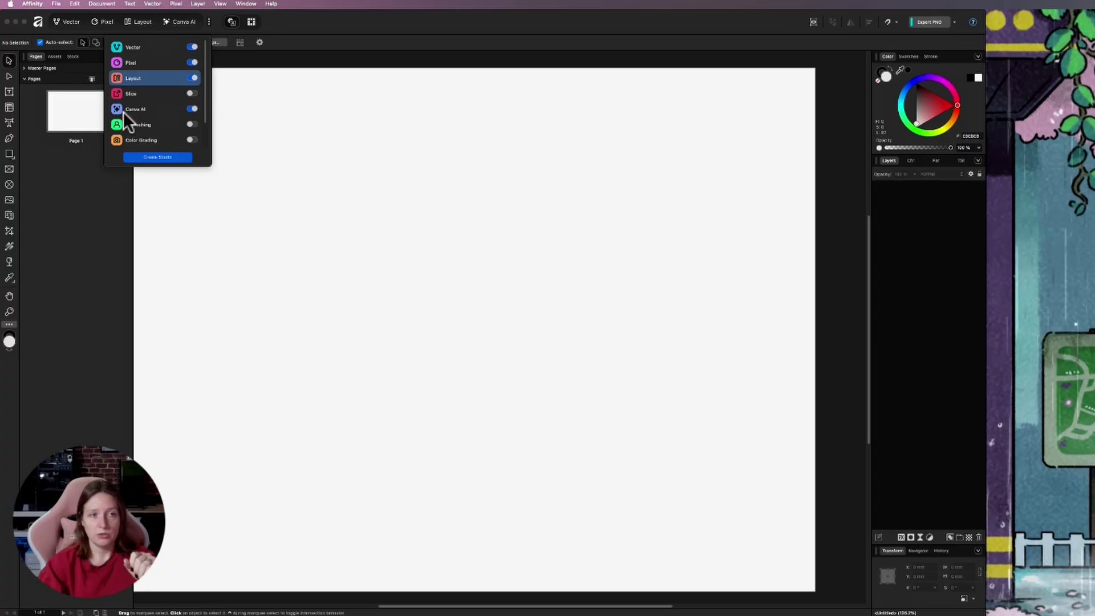
left_click(193, 109)
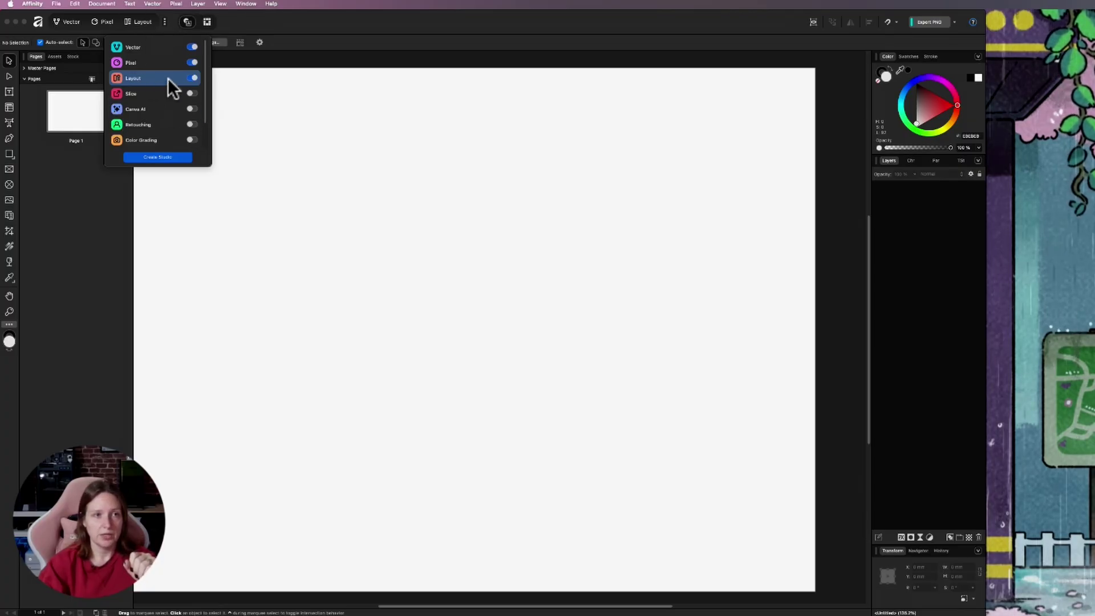
left_click(193, 79)
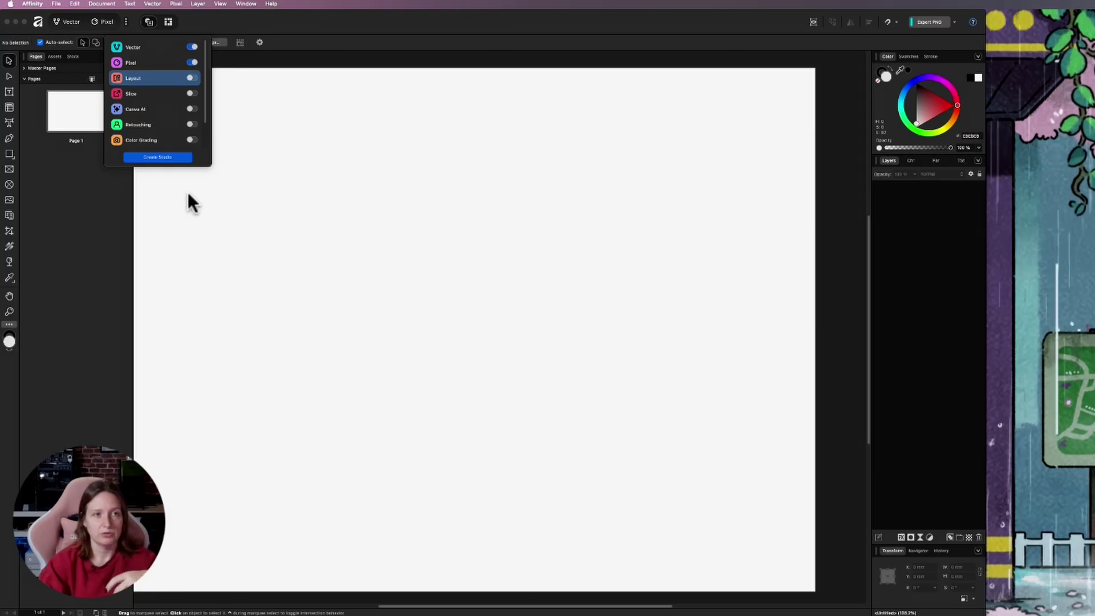
Close the studio list and return to the Vector studio
left_click(158, 193)
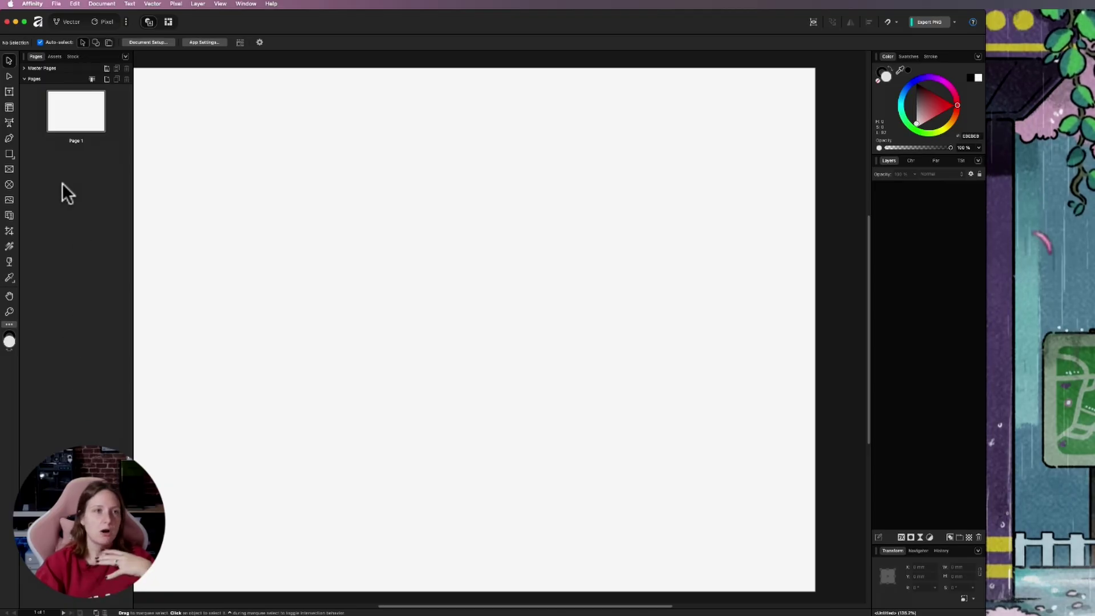
left_click(66, 21)
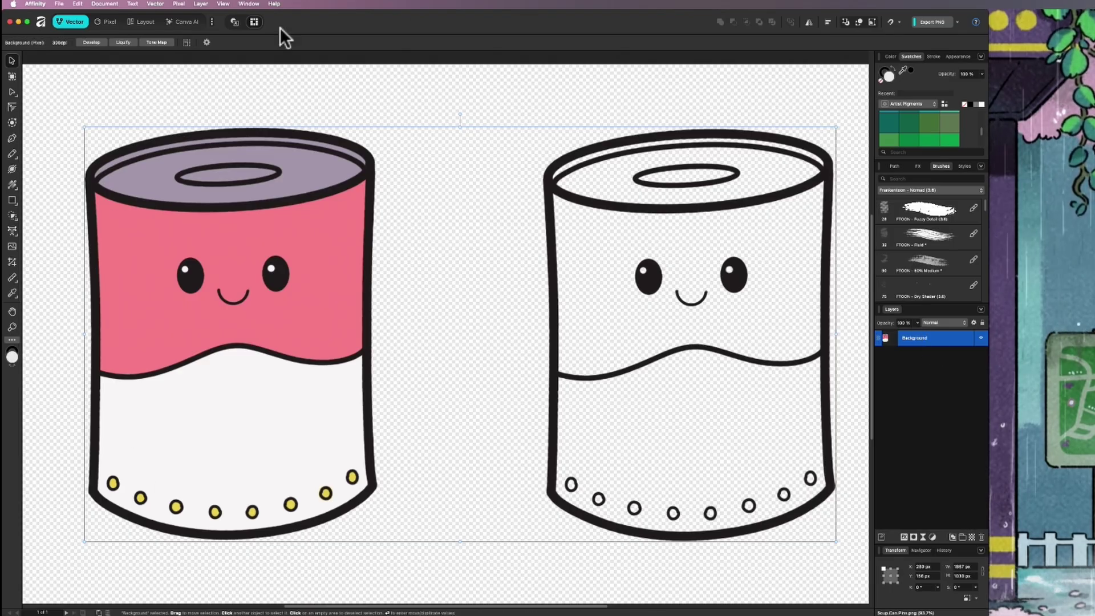
Start Vector > Image Trace on the soup-can picture and move its settings panel closer
left_click(157, 5)
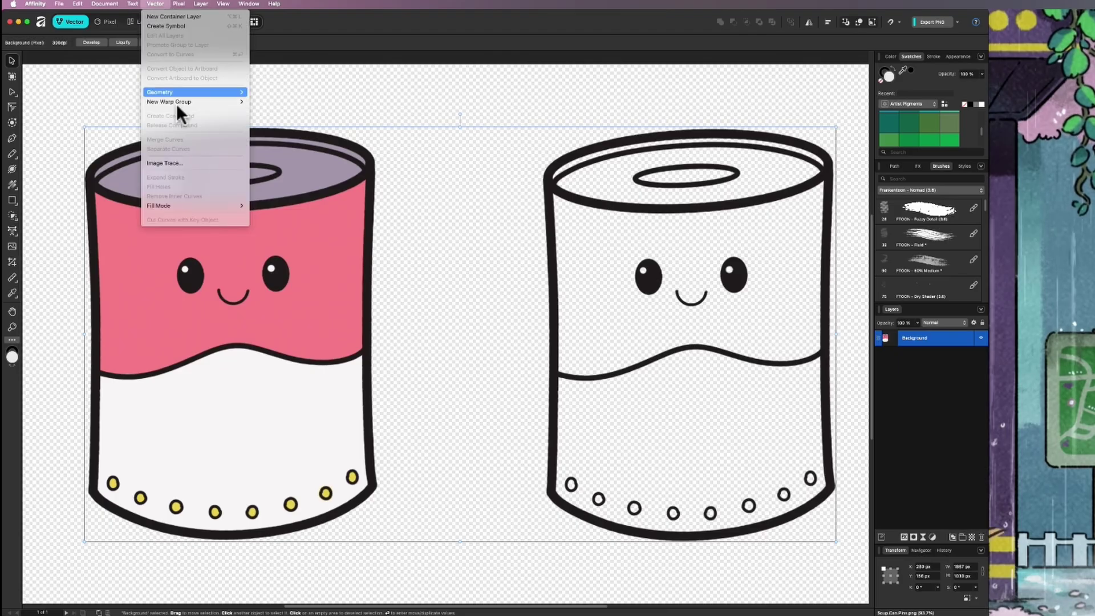
left_click(173, 161)
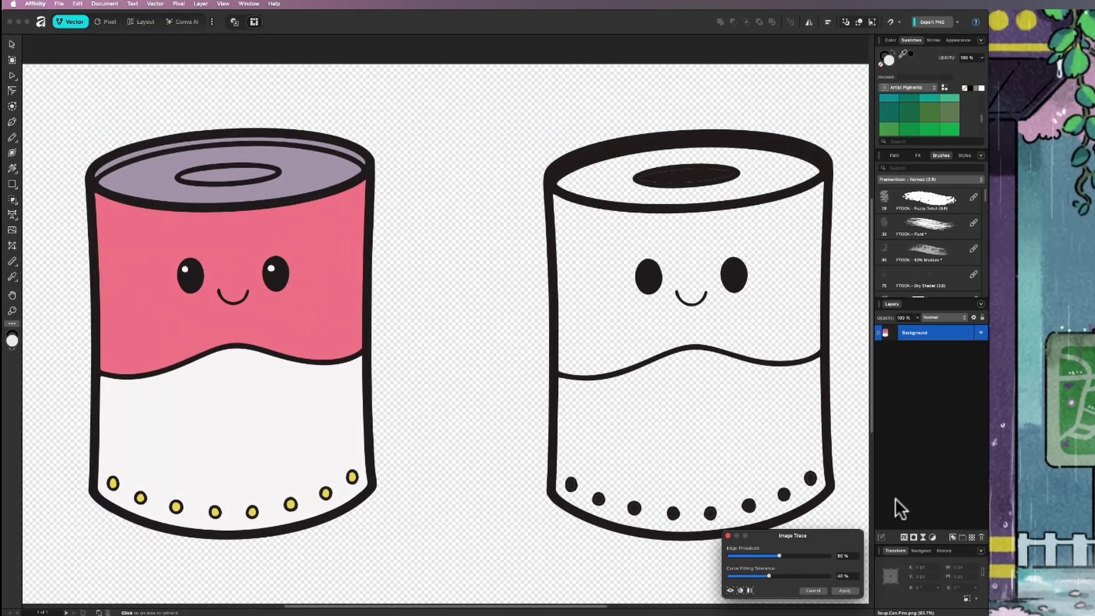
mouse_move(829, 532)
left_mouse_down()
mouse_move(547, 421)
mouse_move(516, 451)
mouse_move(494, 333)
left_mouse_up()
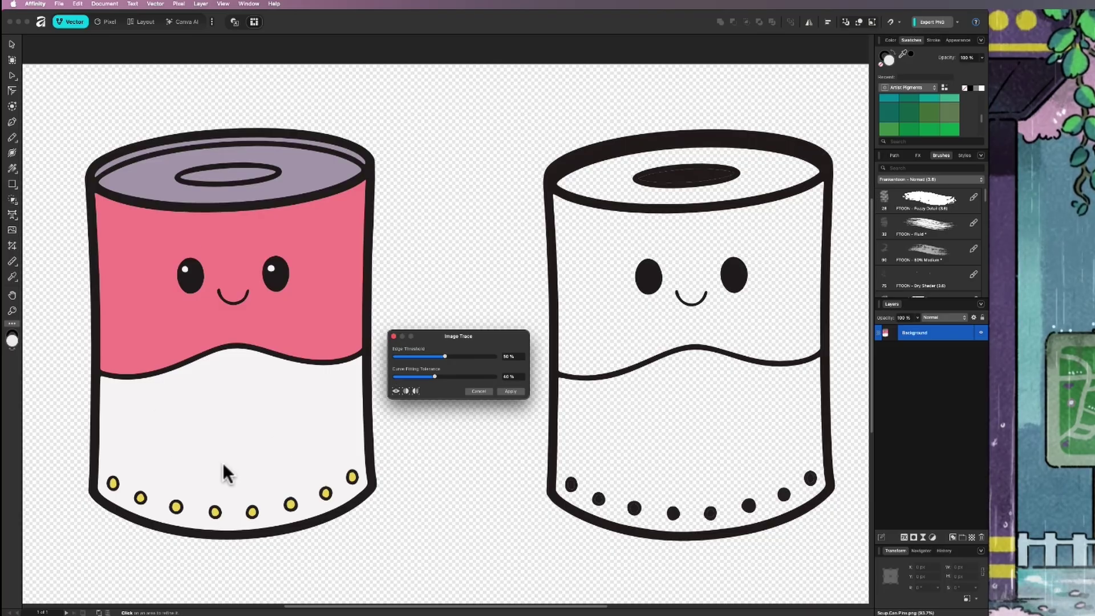
Tune the trace to 75% edge threshold and 19% curve fitting tolerance using the Before/After split
left_click(406, 391)
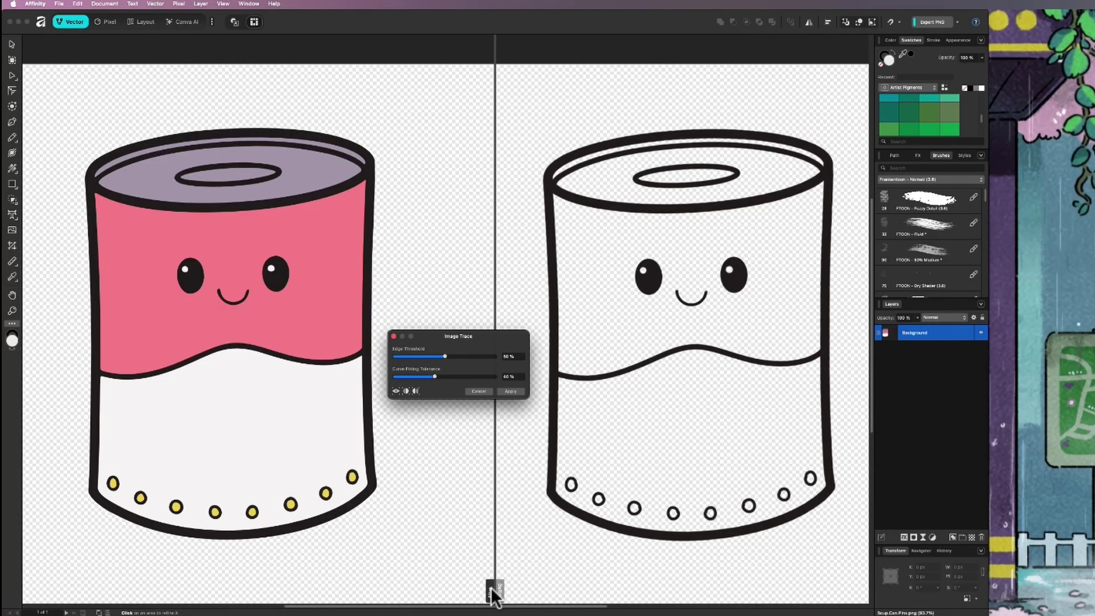
left_click(457, 590)
mouse_move(391, 585)
left_mouse_down()
mouse_move(337, 565)
mouse_move(224, 582)
mouse_move(108, 567)
mouse_move(170, 551)
mouse_move(383, 570)
mouse_move(105, 549)
mouse_move(372, 547)
mouse_move(145, 517)
mouse_move(462, 525)
mouse_move(840, 514)
mouse_move(531, 525)
left_mouse_up()
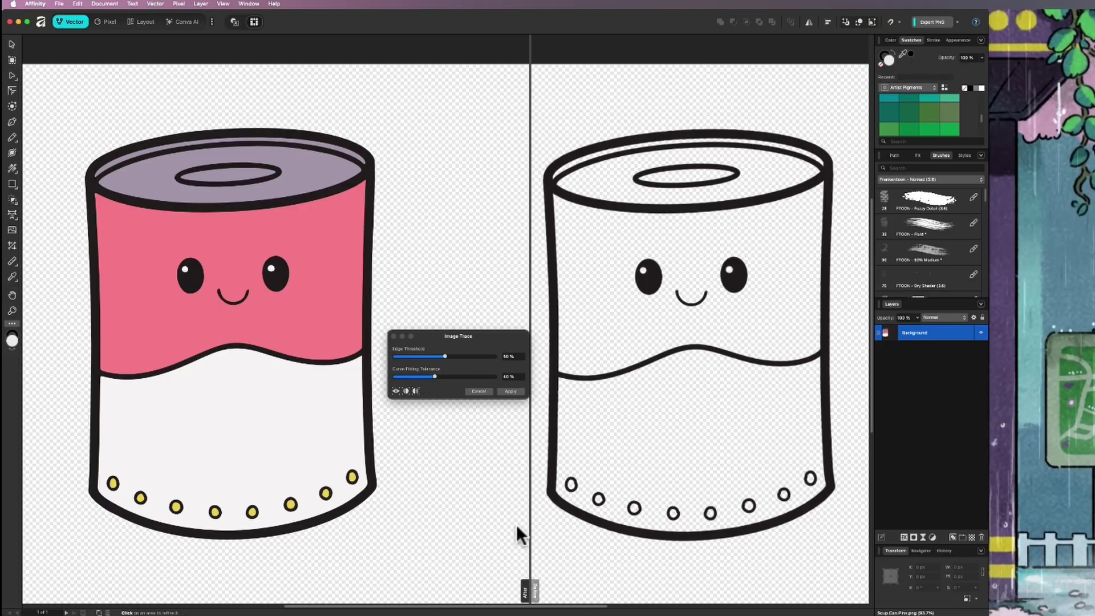
left_click_drag(529, 589, 696, 582)
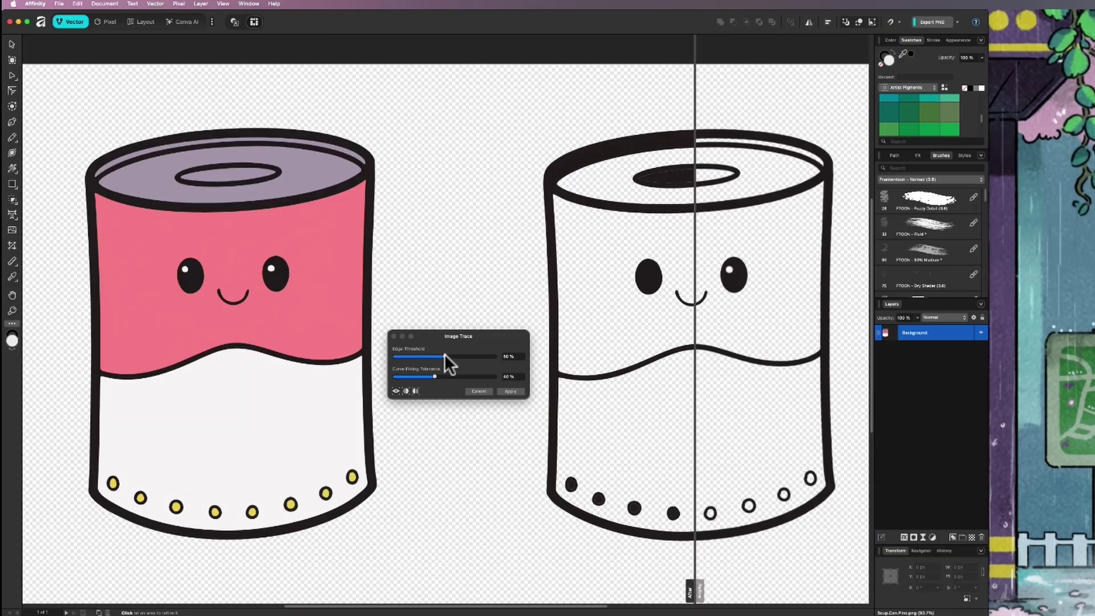
left_click_drag(444, 354, 487, 378)
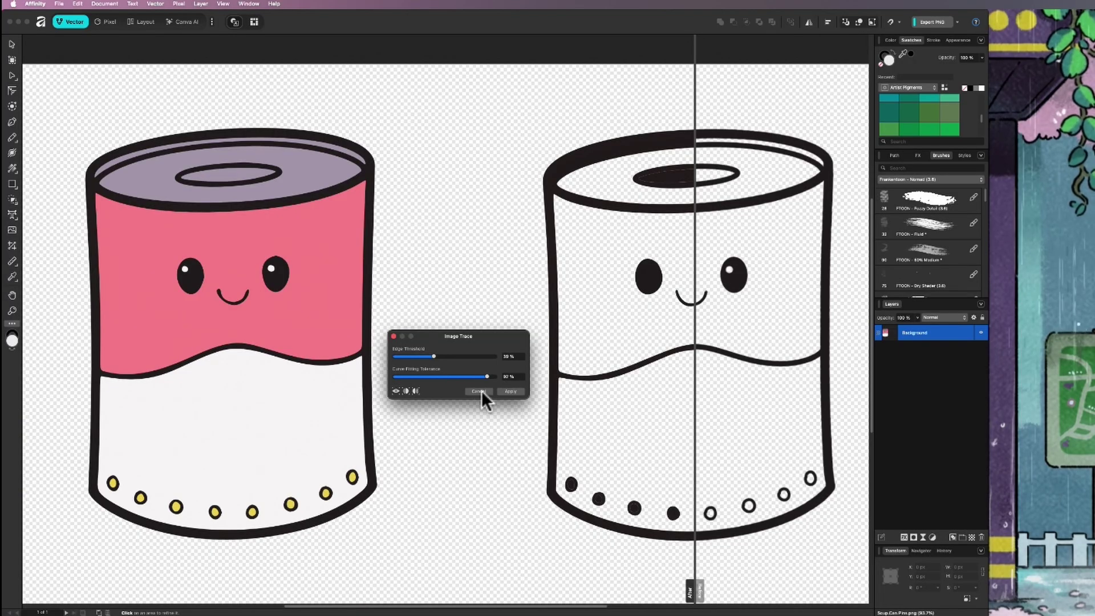
mouse_move(697, 457)
left_mouse_down()
mouse_move(191, 448)
mouse_move(313, 435)
mouse_move(271, 433)
left_mouse_up()
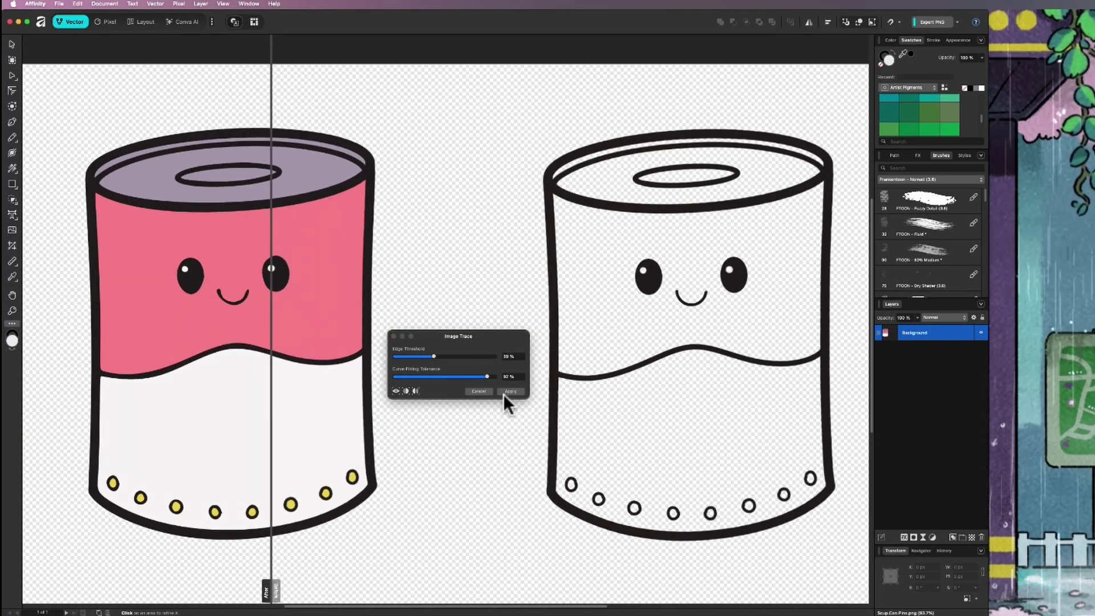
left_click(478, 391)
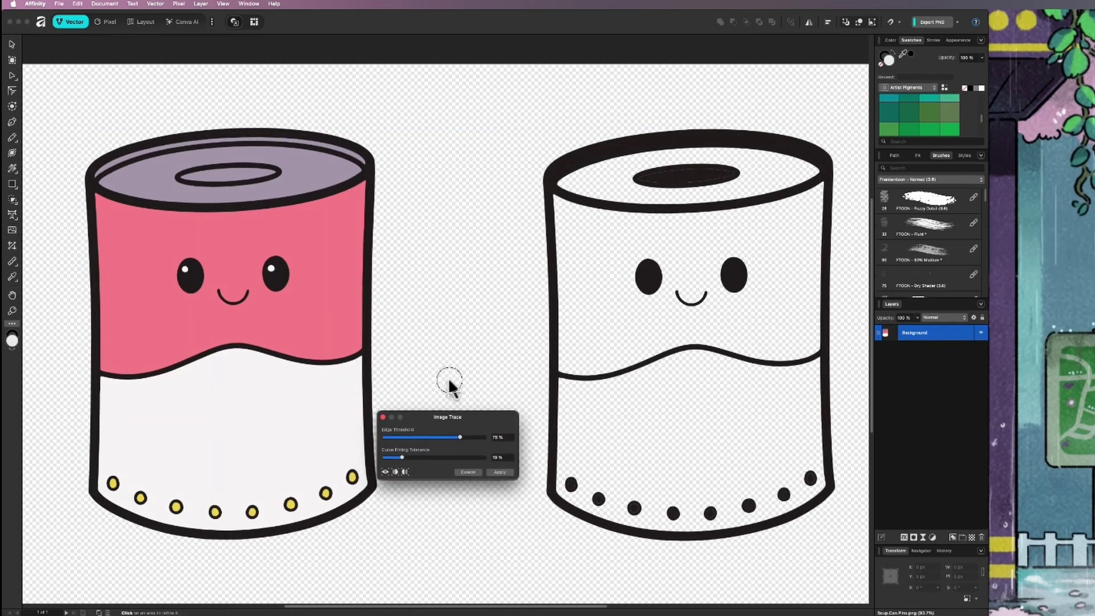
left_click_drag(450, 381, 455, 234)
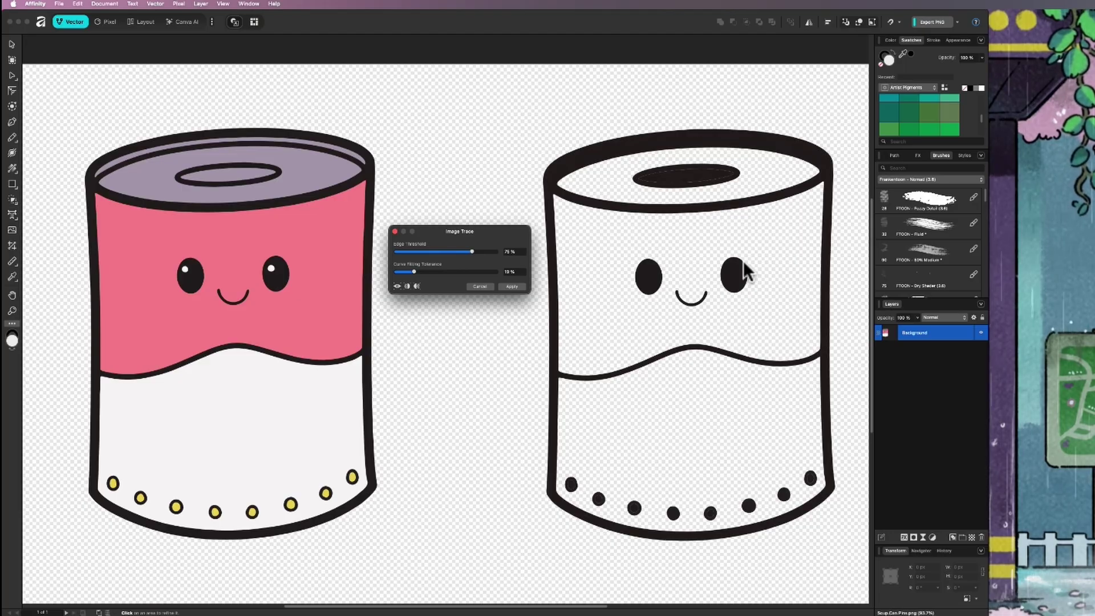
Apply the trace and expand the traced group to list its curves
left_click(509, 285)
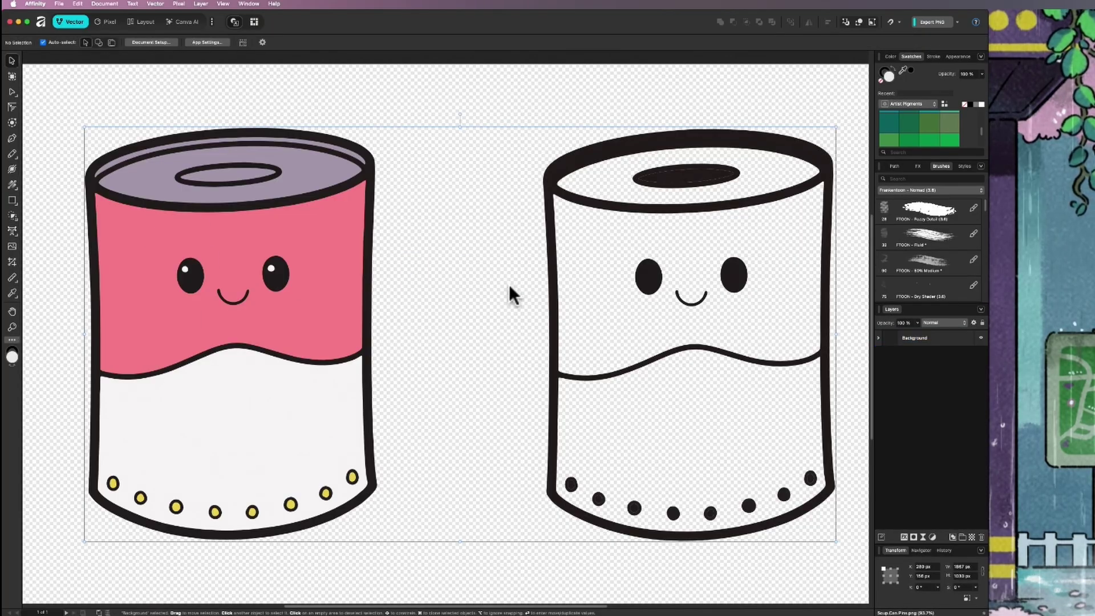
left_click(878, 337)
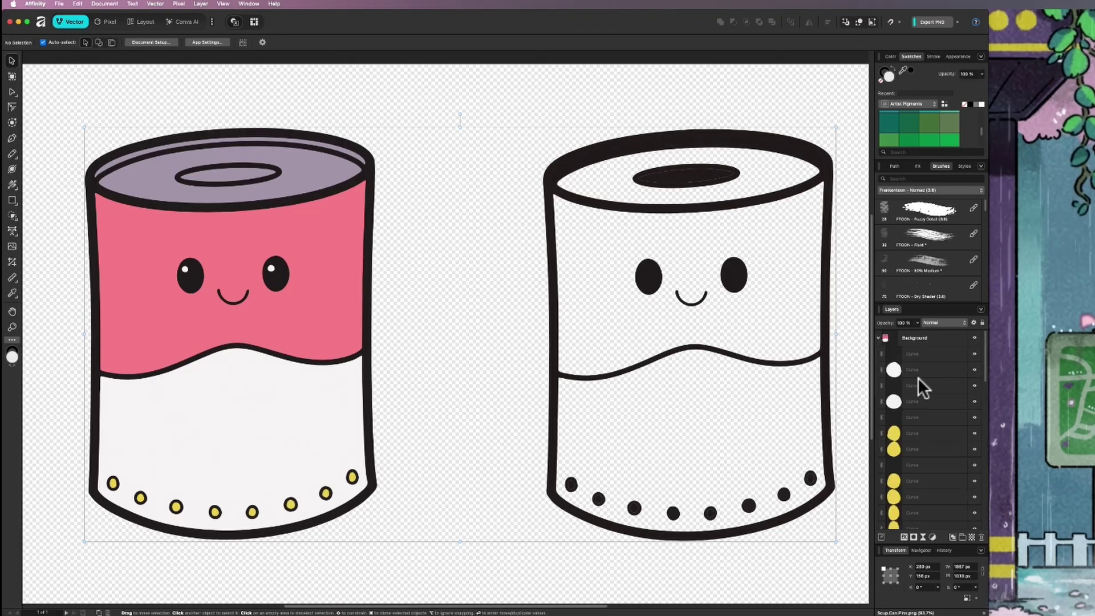
left_click(903, 482)
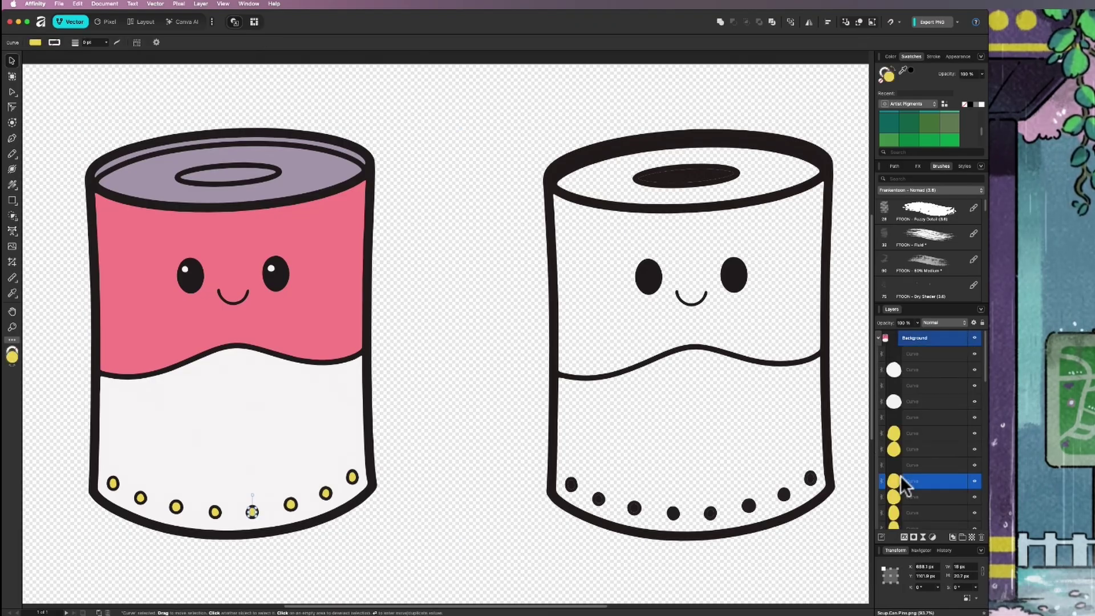
Zoom in on the can's bottom dots and toggle layer visibility to inspect their fills
key("z")
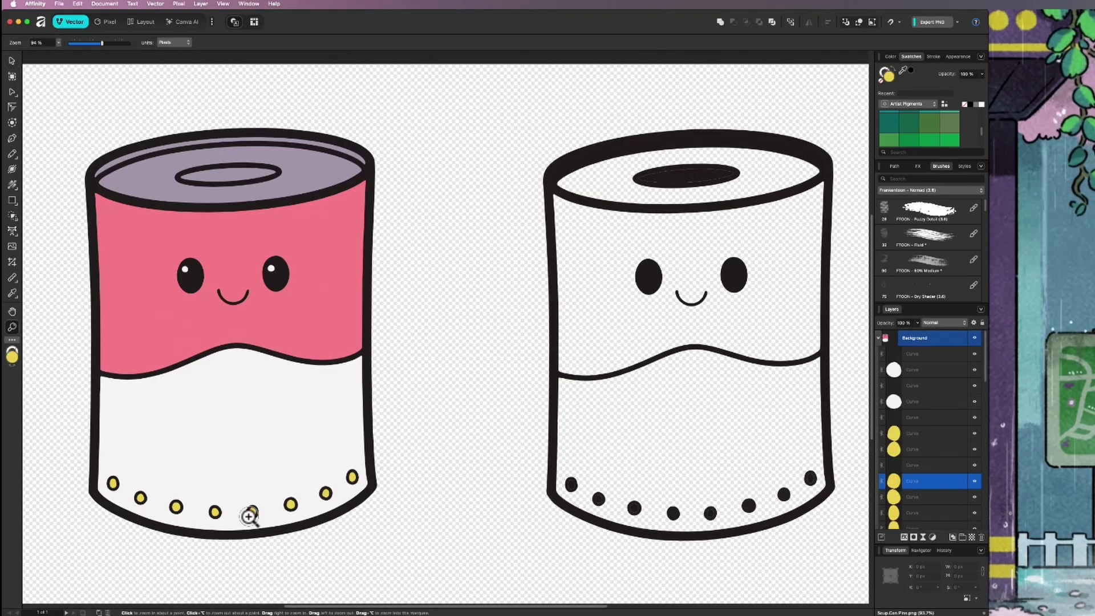
left_click(250, 516)
left_click(250, 516)
left_click(250, 516)
left_click(250, 516)
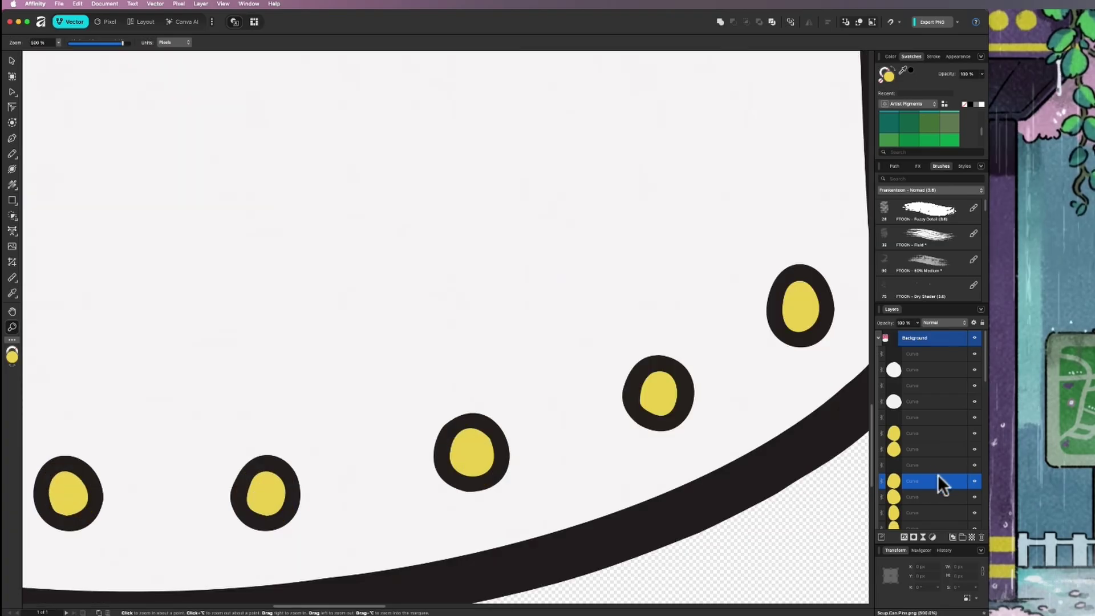
left_click(970, 433)
key("v")
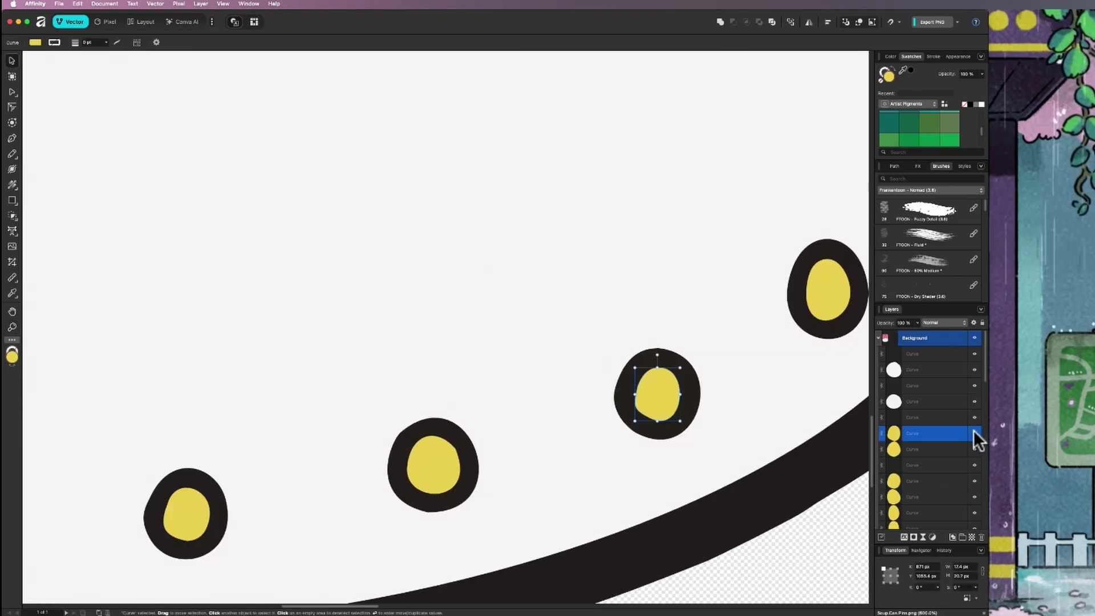
left_click(975, 434)
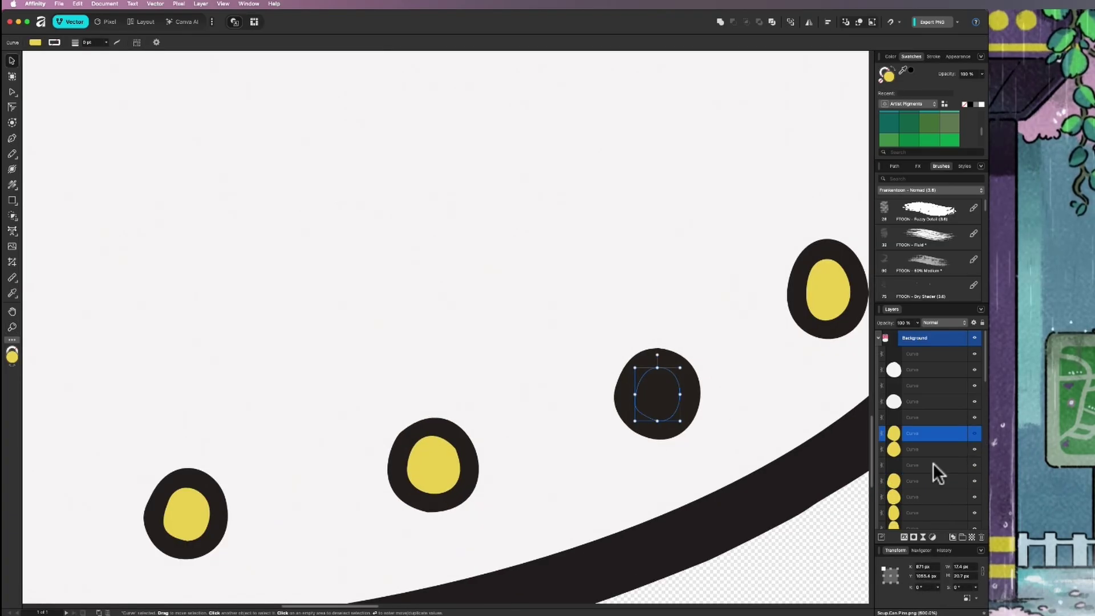
left_click(648, 355)
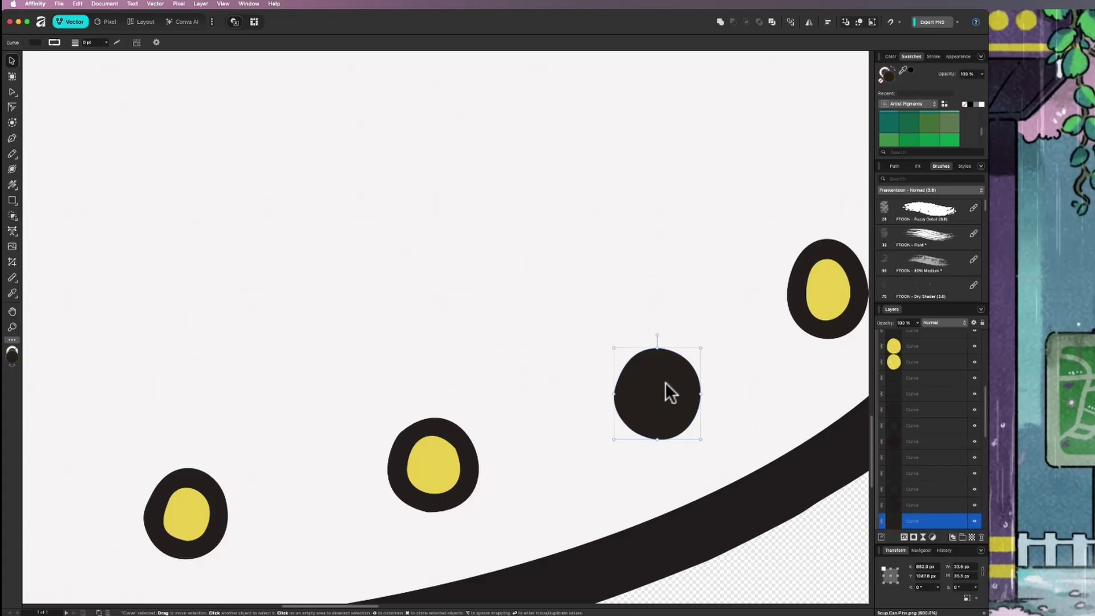
scroll(972, 376, "up", 2)
left_click(974, 349)
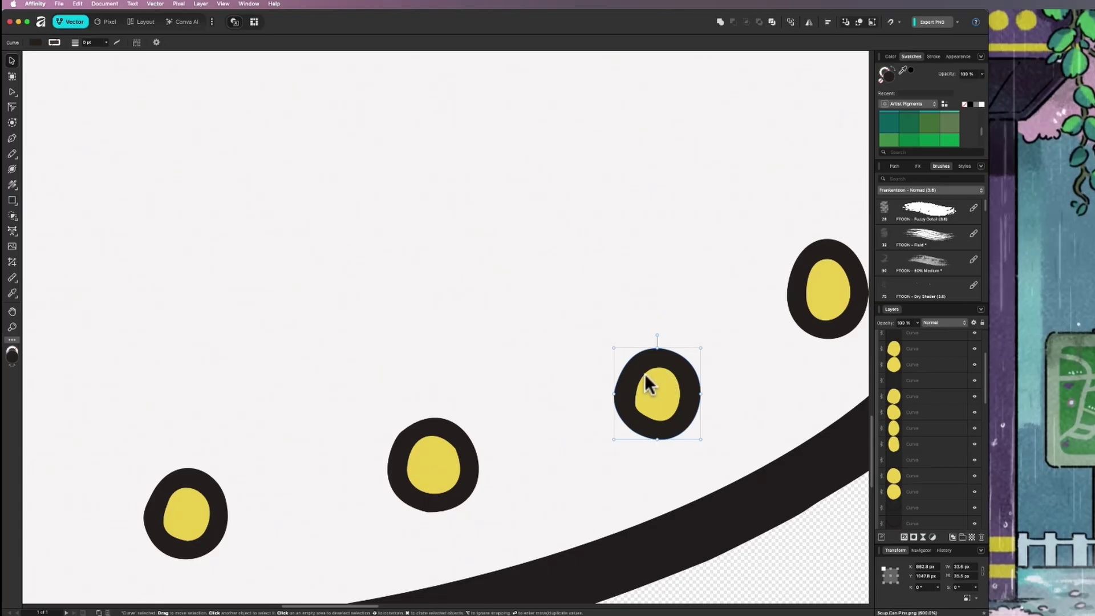
scroll(671, 398, "down", 2)
scroll(936, 528, "down", 3)
left_click(975, 488)
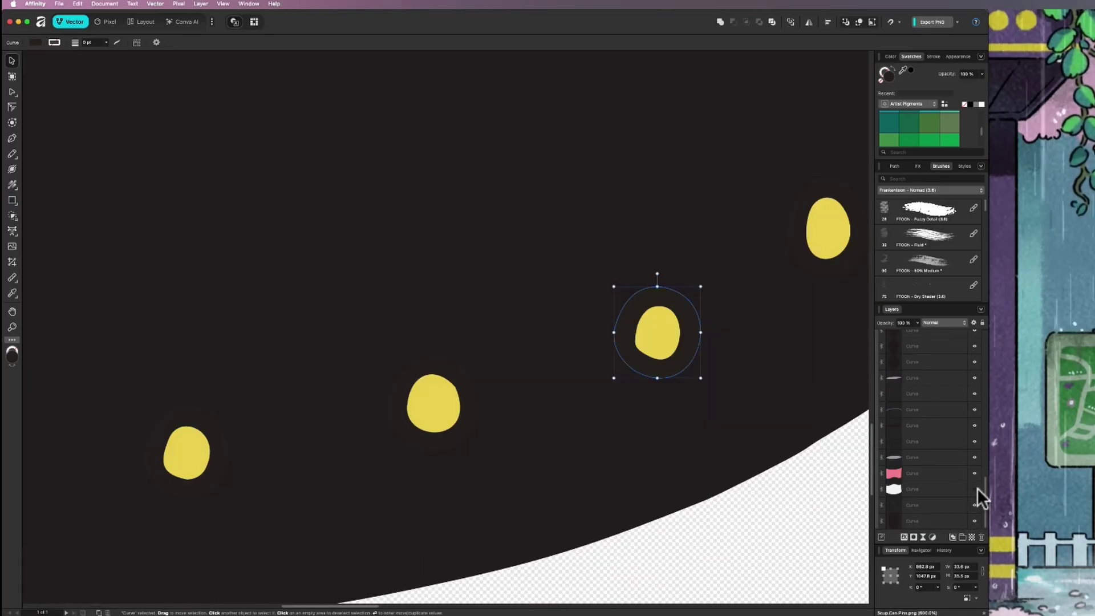
left_click(975, 489)
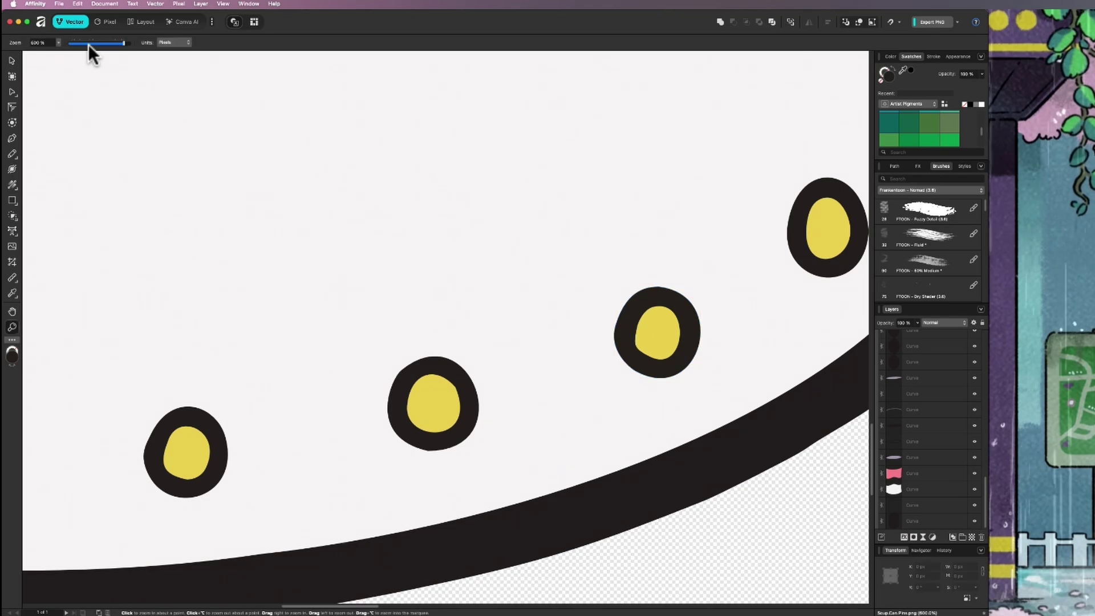
Zoom to fit the page, then marquee-select and delete the right-hand outline can
key("z")
left_click(89, 44)
key("super+0")
key("v")
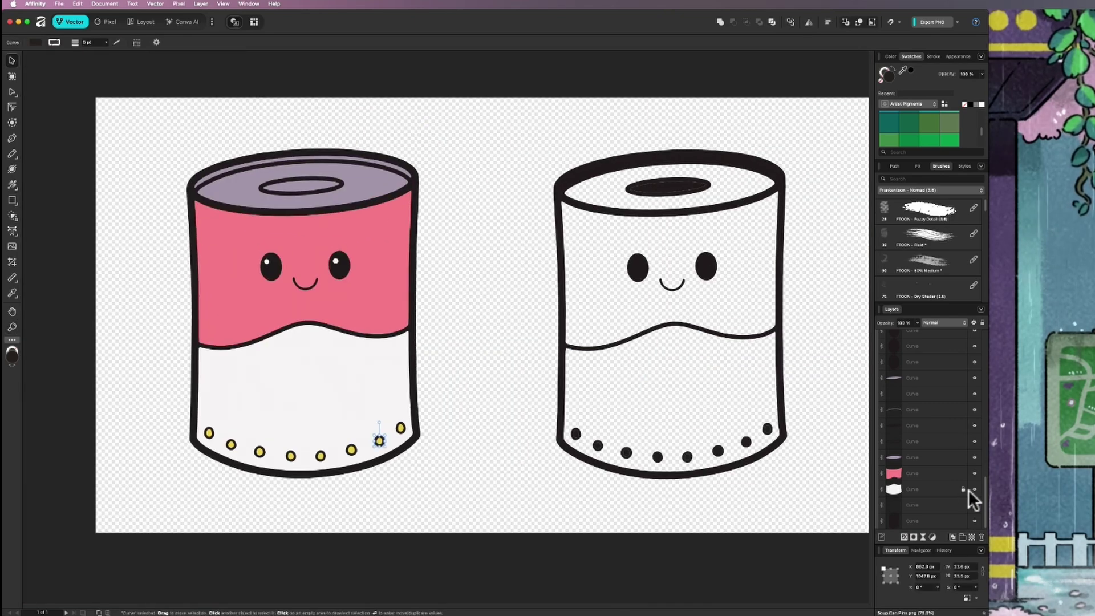
left_click(976, 489)
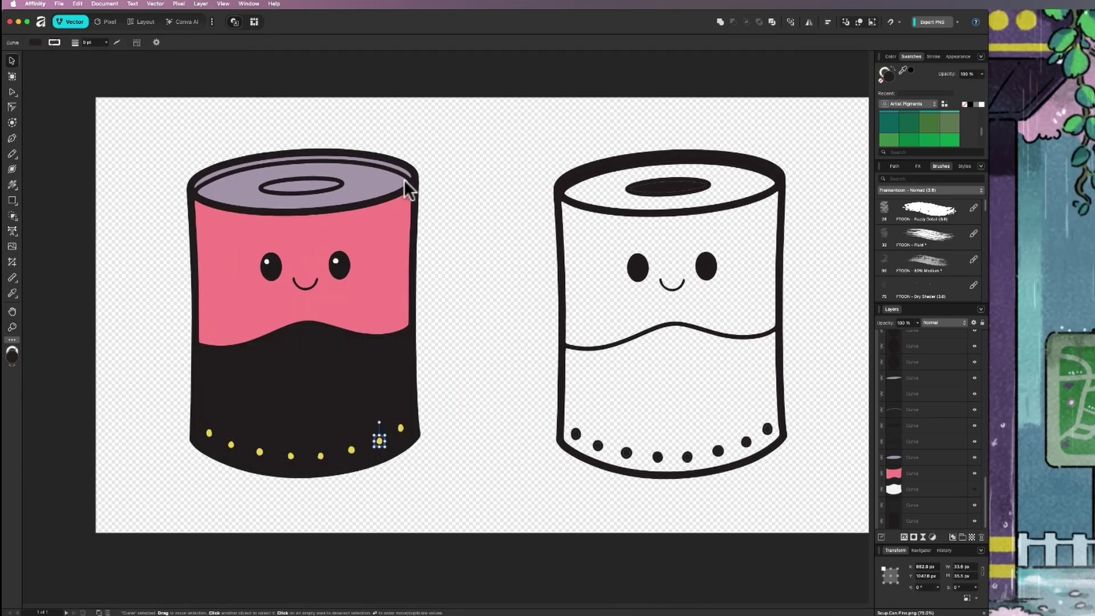
key("super+z")
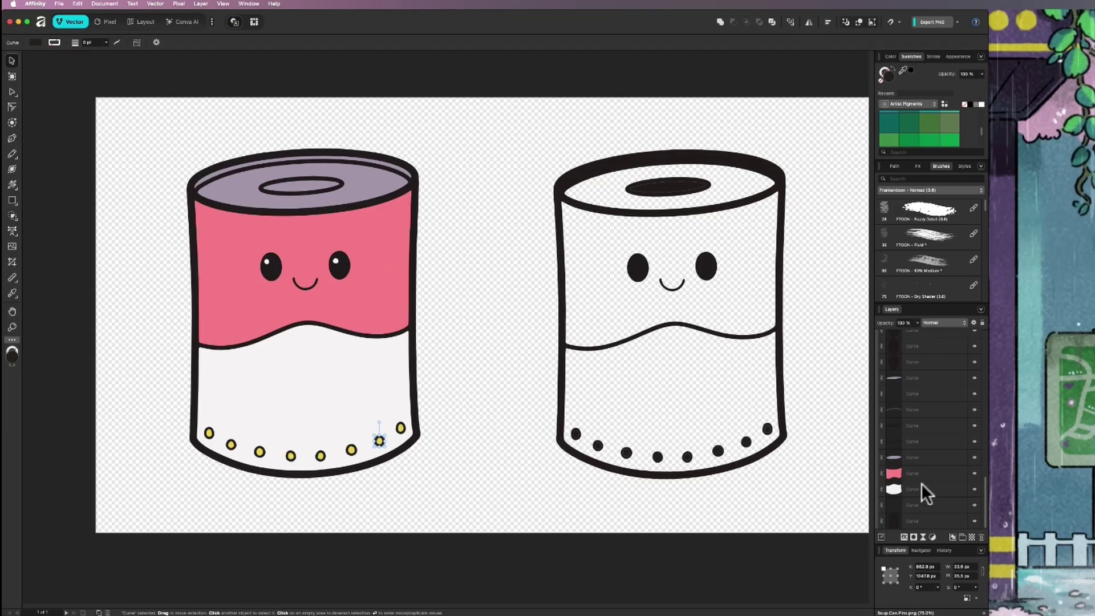
left_click_drag(526, 120, 836, 525)
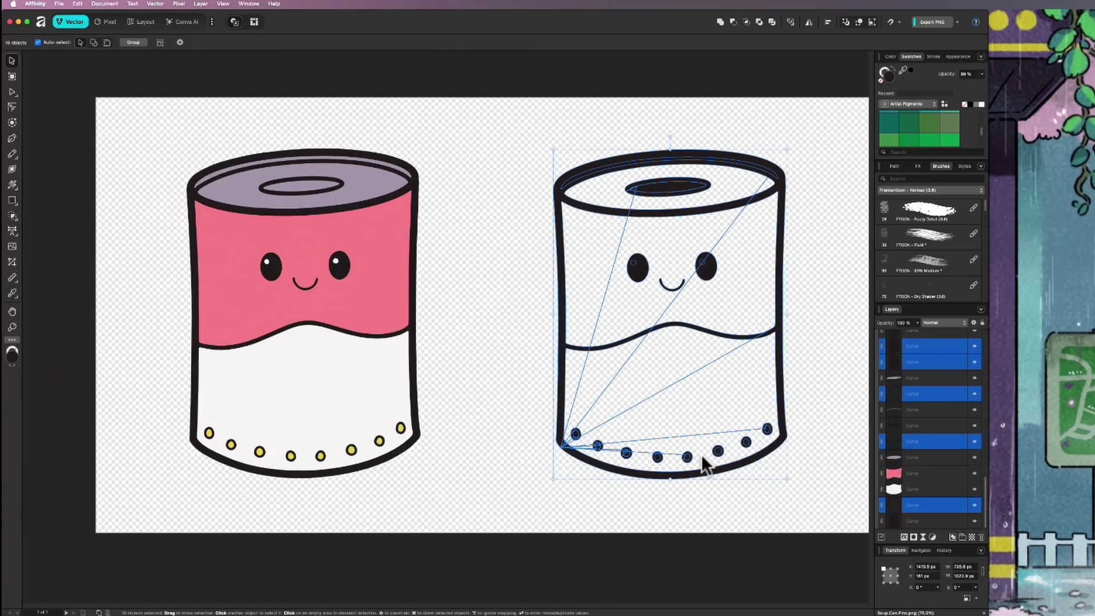
key("Delete")
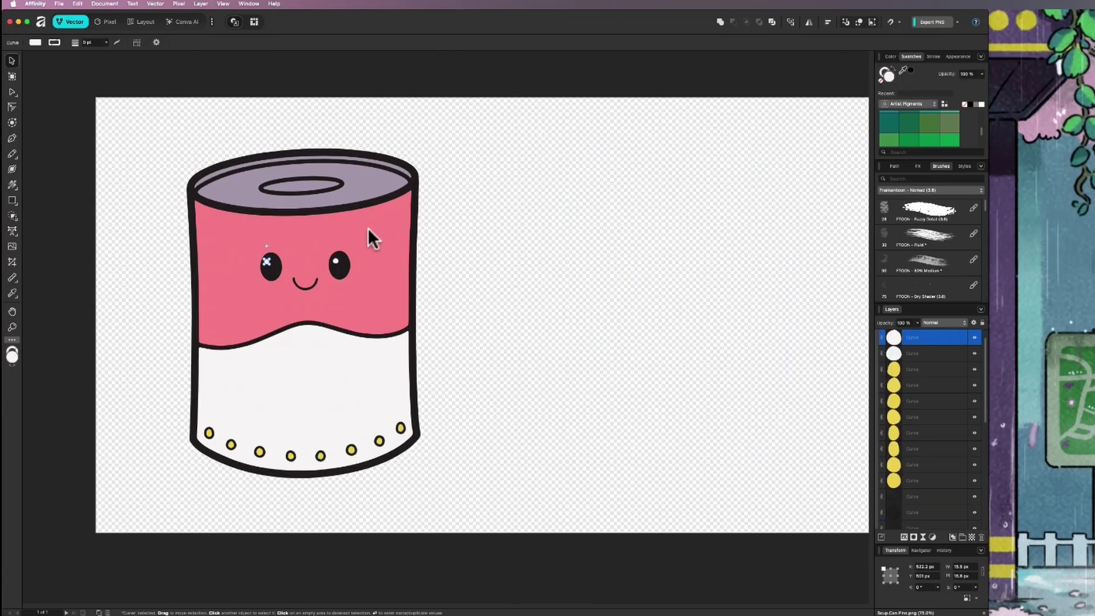
left_click_drag(160, 128, 505, 525)
Duplicate the coloured can with Cmd+J and move the copy to the right
left_click(156, 318)
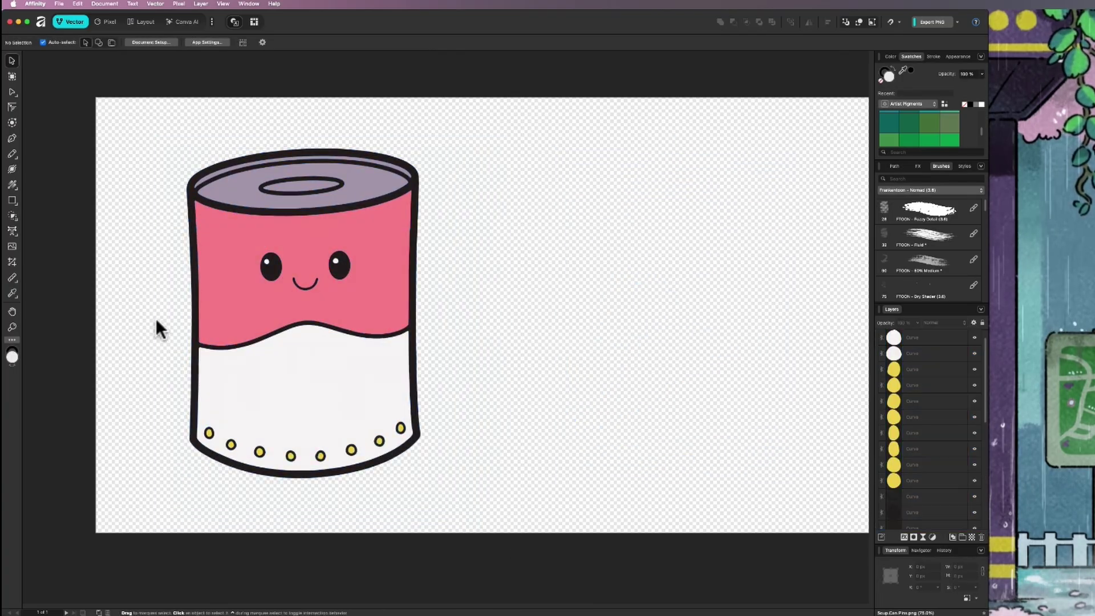
left_click_drag(157, 159, 490, 529)
key("super+j")
left_click_drag(318, 316, 656, 318)
left_click(815, 365)
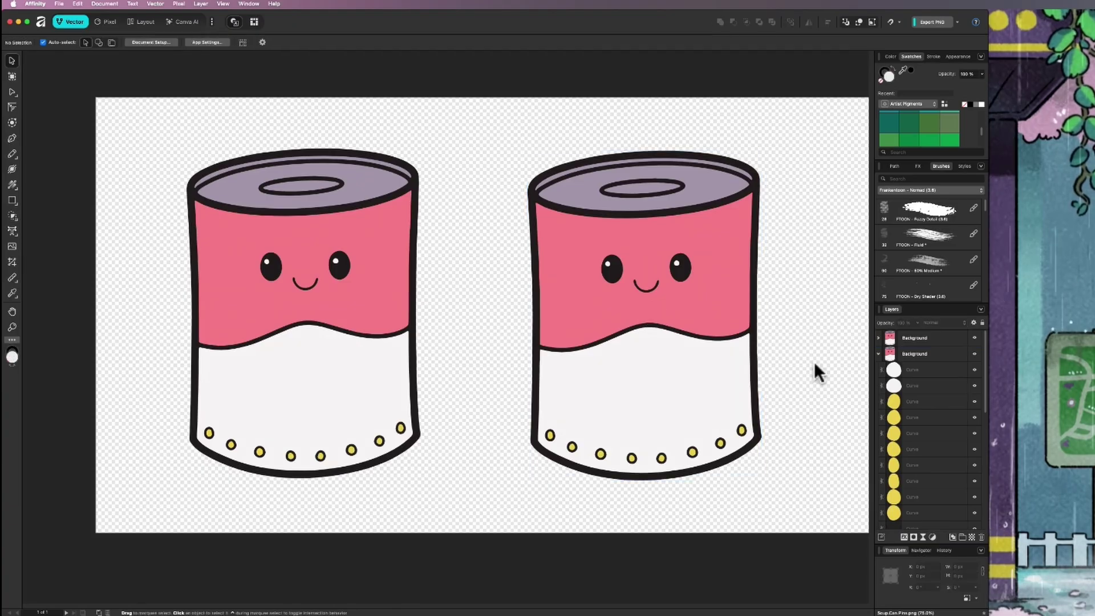
Expand the right can's layer group and select its bottom two Curve layers
left_click(877, 355)
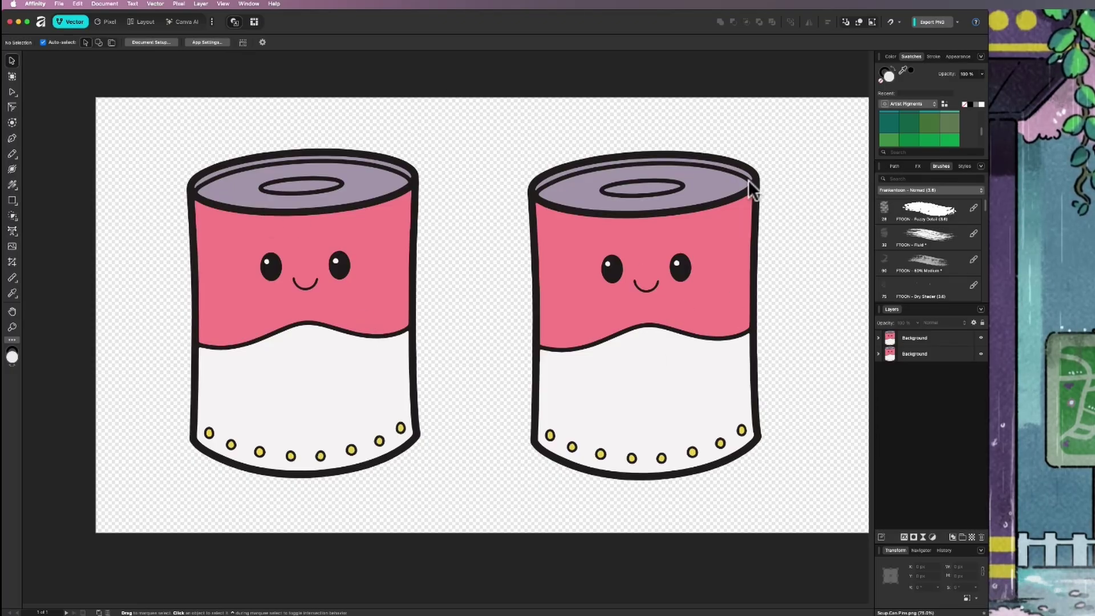
left_click(878, 338)
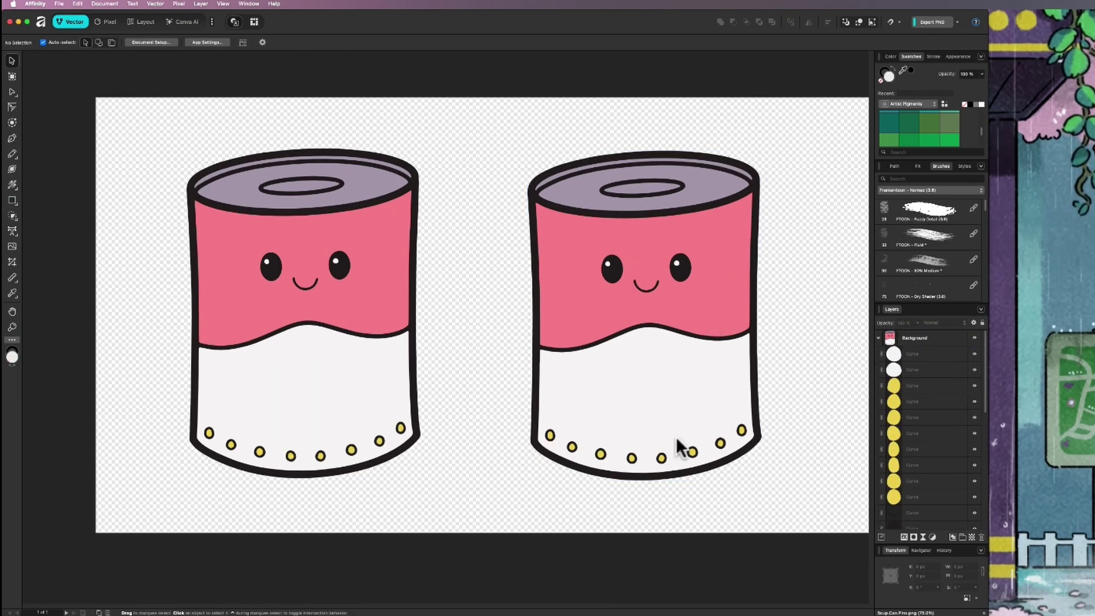
scroll(922, 486, "down", 5)
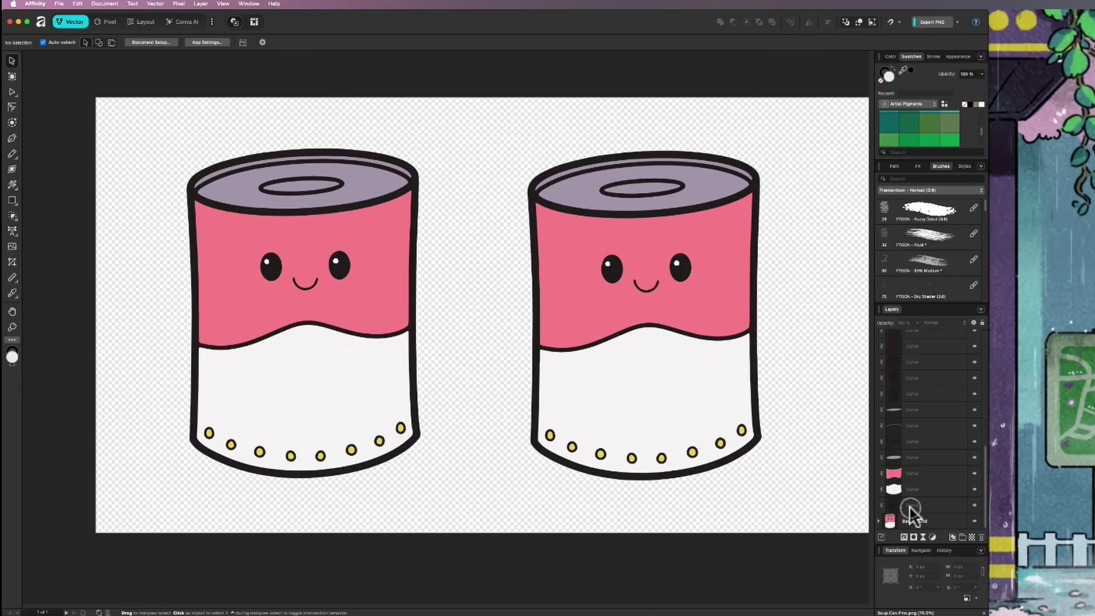
left_click(910, 505)
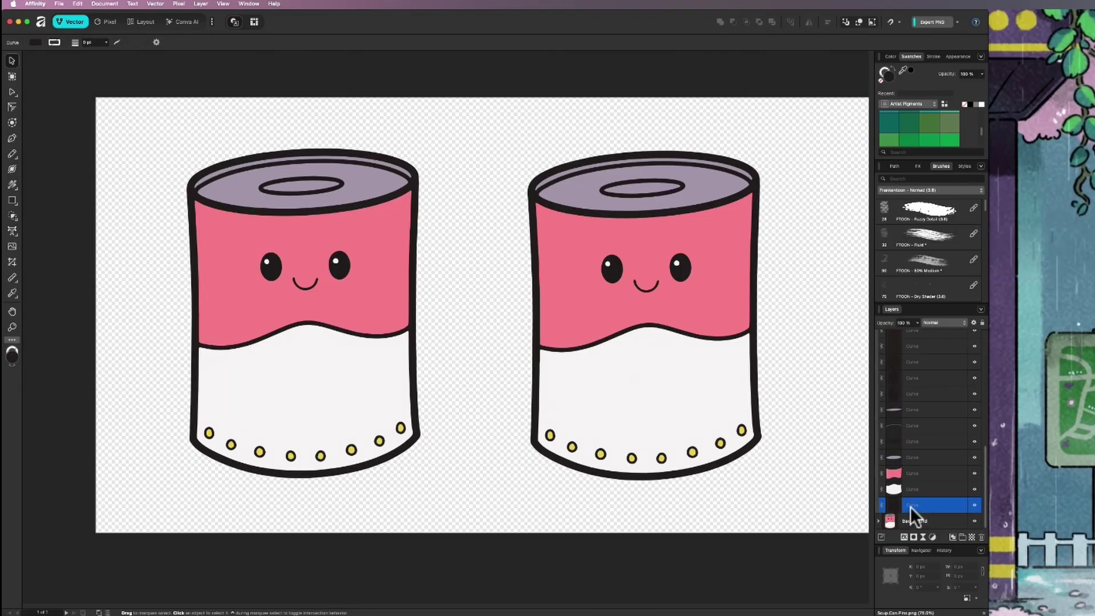
left_click(943, 489, "shift")
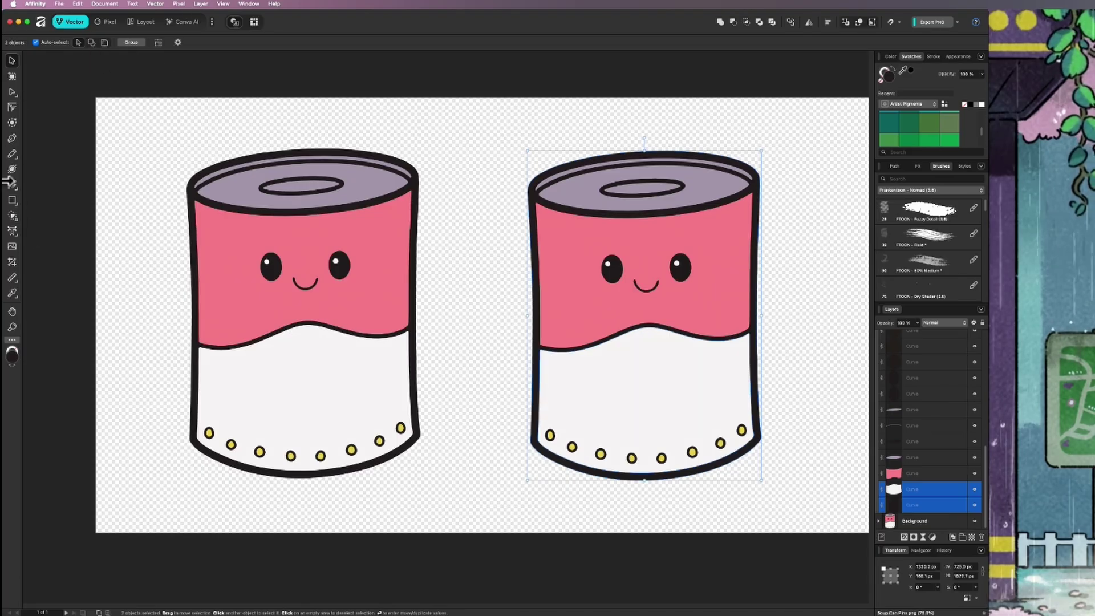
Merge the right can's curves, pink band and lid with Add into one outline-only shape
left_click(733, 21)
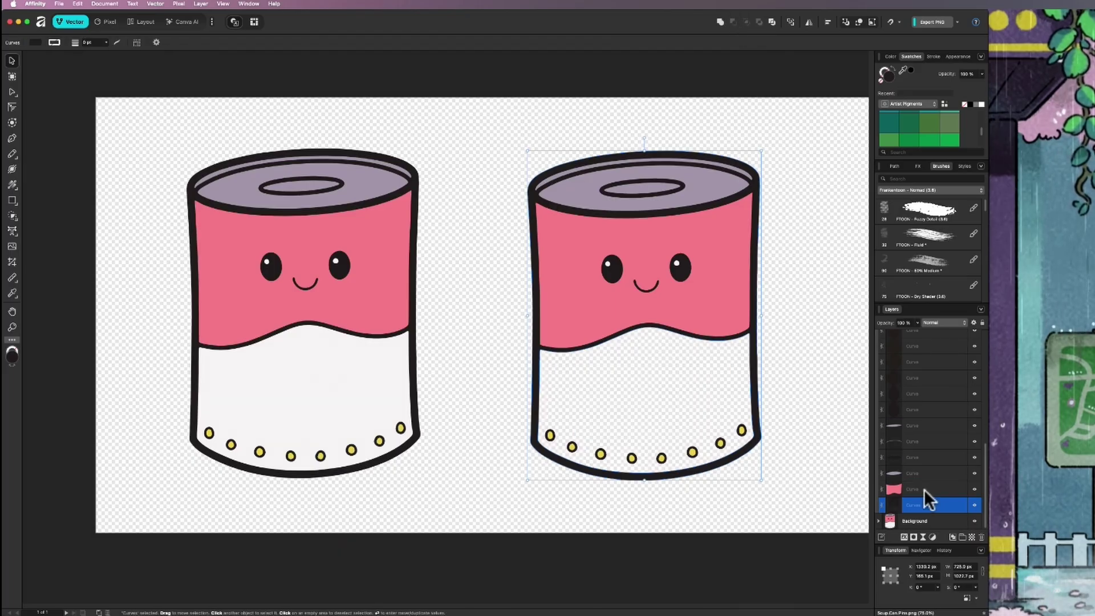
left_click(924, 488, "shift")
left_click(734, 23)
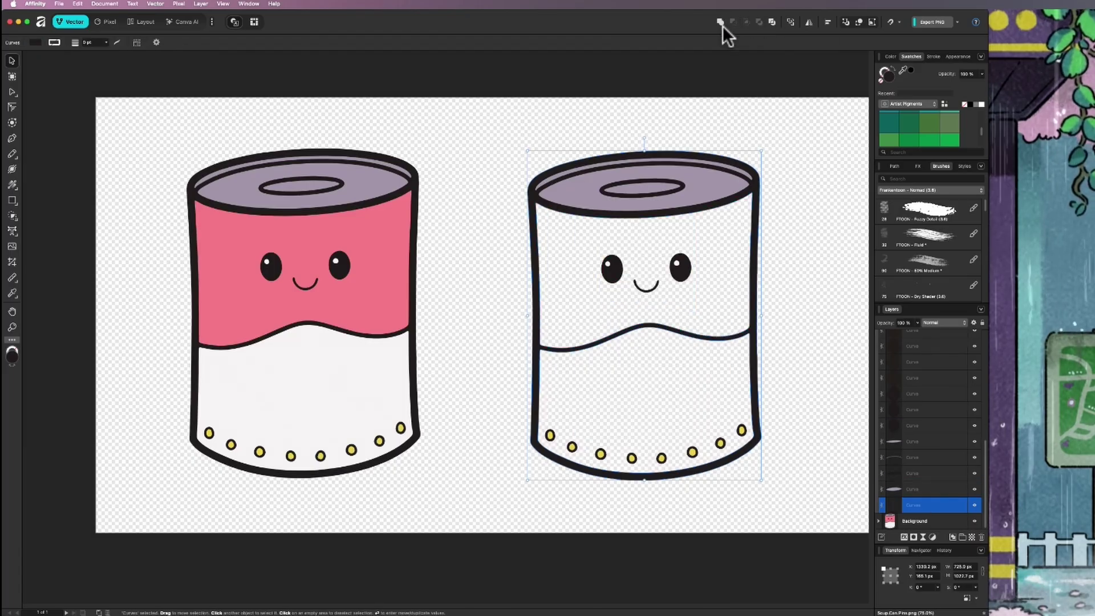
left_click(904, 489, "shift")
key("super+e")
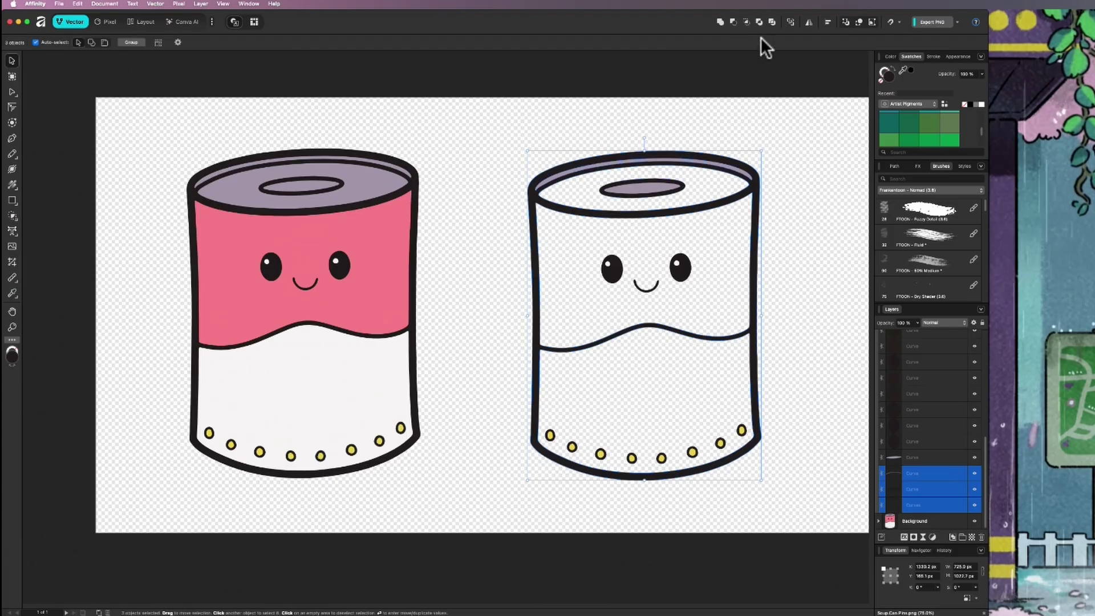
left_click(922, 497)
left_click(915, 484, "shift")
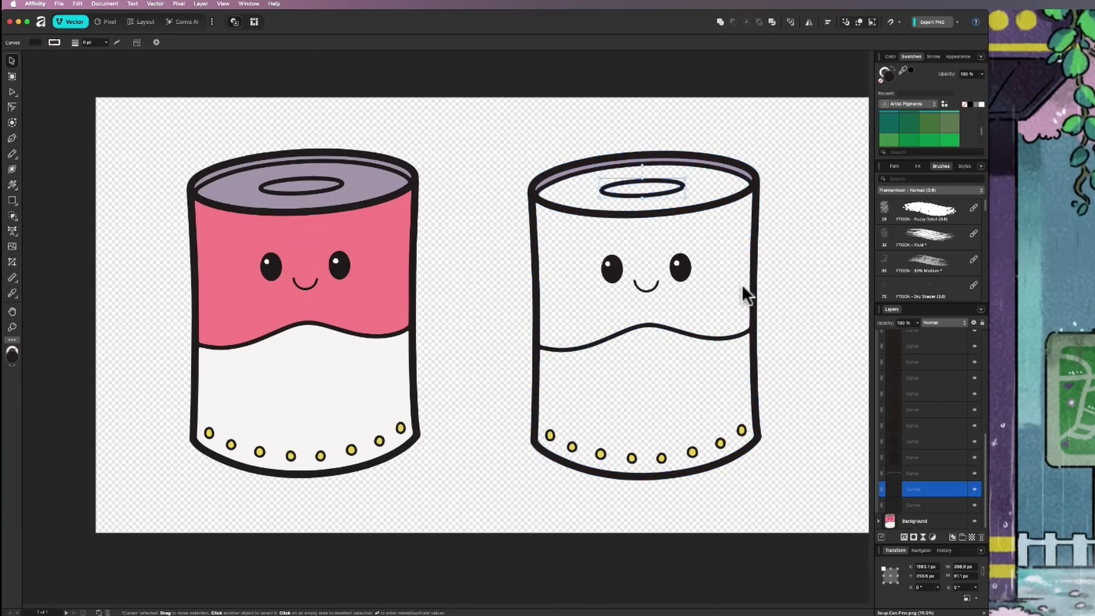
left_click(734, 23)
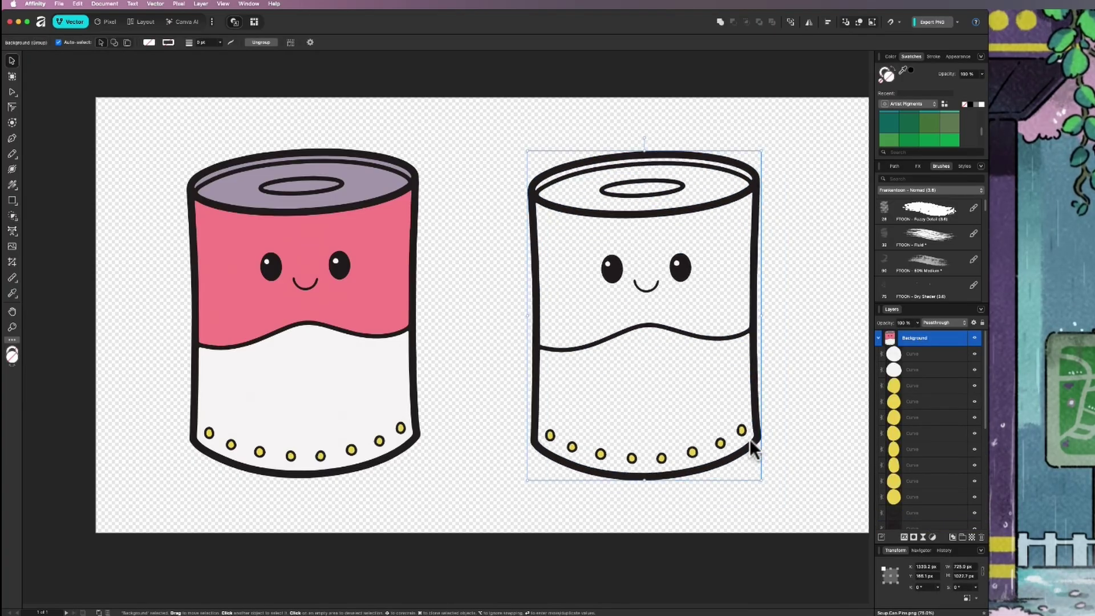
key("super+d")
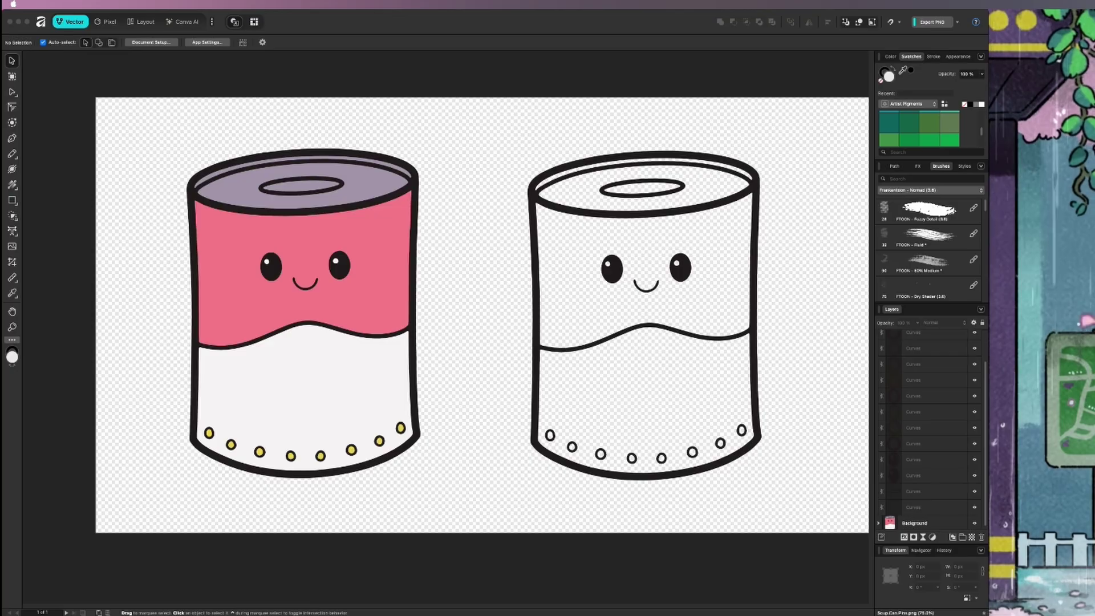
Focus the drawing window and marquee-select both soup cans together
left_click(131, 121)
left_click_drag(130, 121, 796, 527)
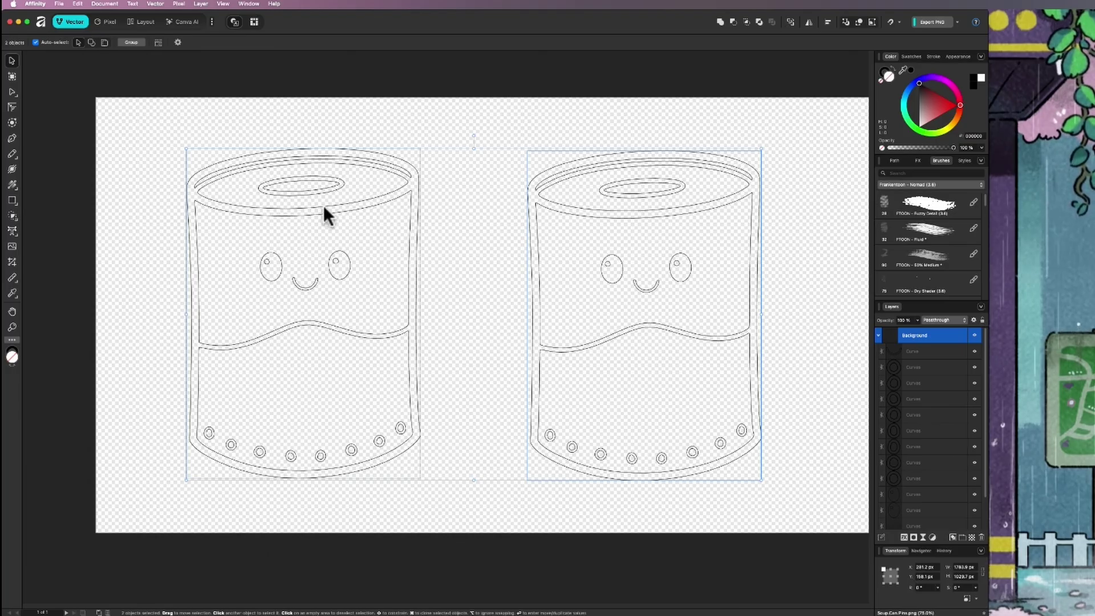
Open File > Export, choose DXF – preserve vectors, and enlarge the Export dialog
left_click(59, 4)
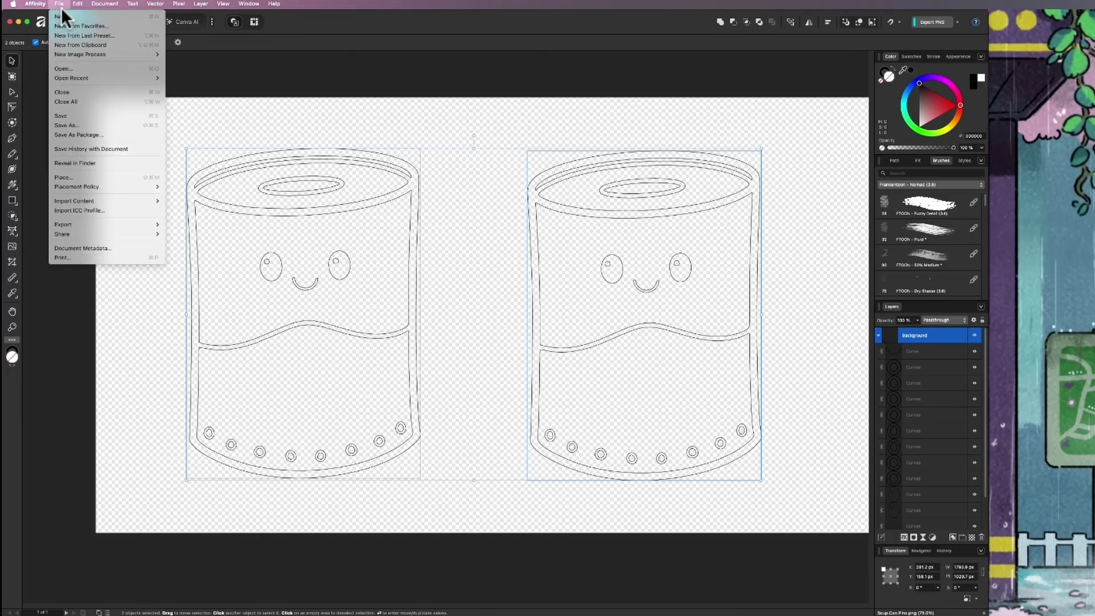
mouse_move(86, 224)
left_click(213, 224)
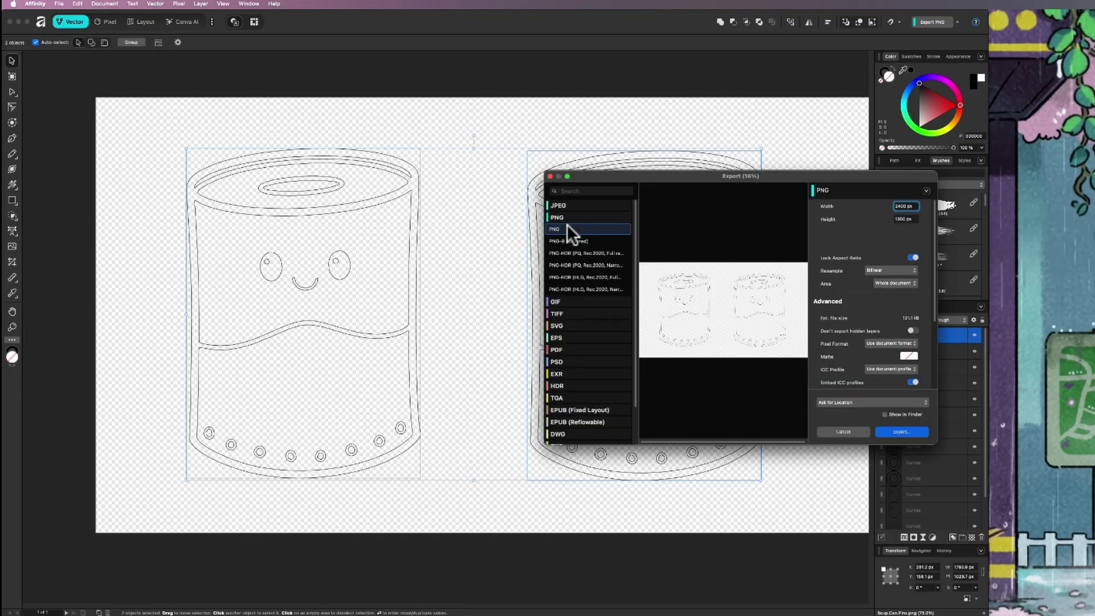
scroll(590, 333, "down", 3)
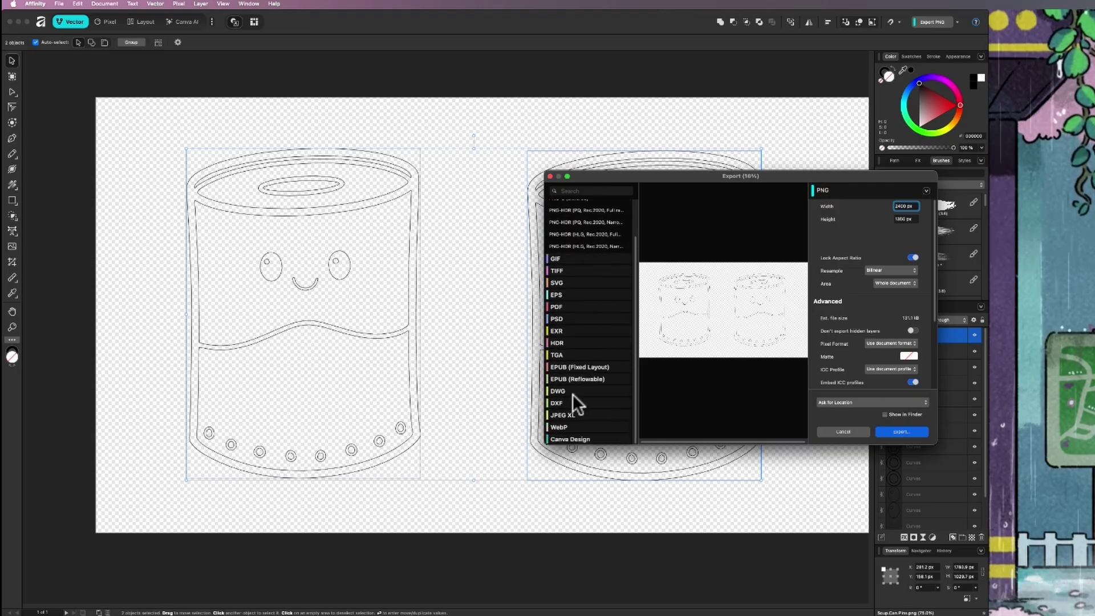
left_click(573, 403)
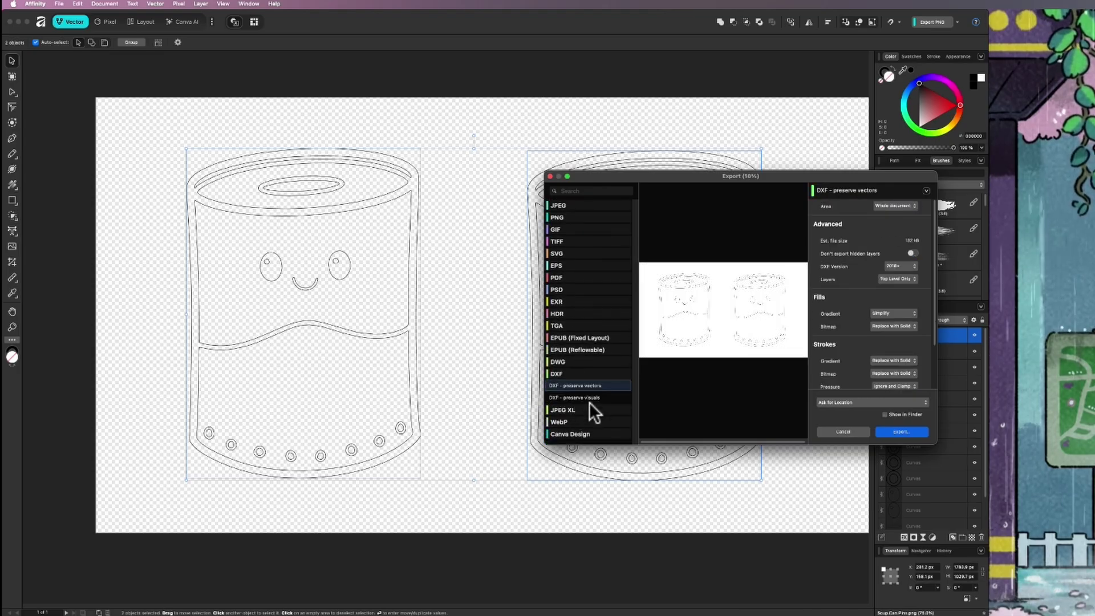
left_click_drag(708, 169, 549, 164)
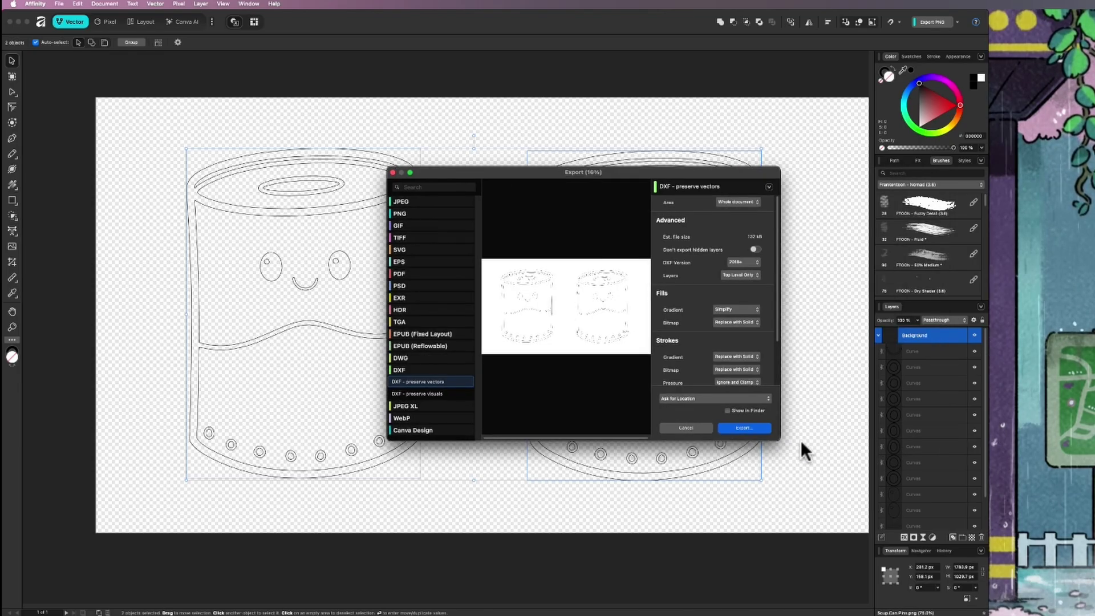
left_click_drag(782, 447, 937, 490)
left_click_drag(648, 172, 470, 131)
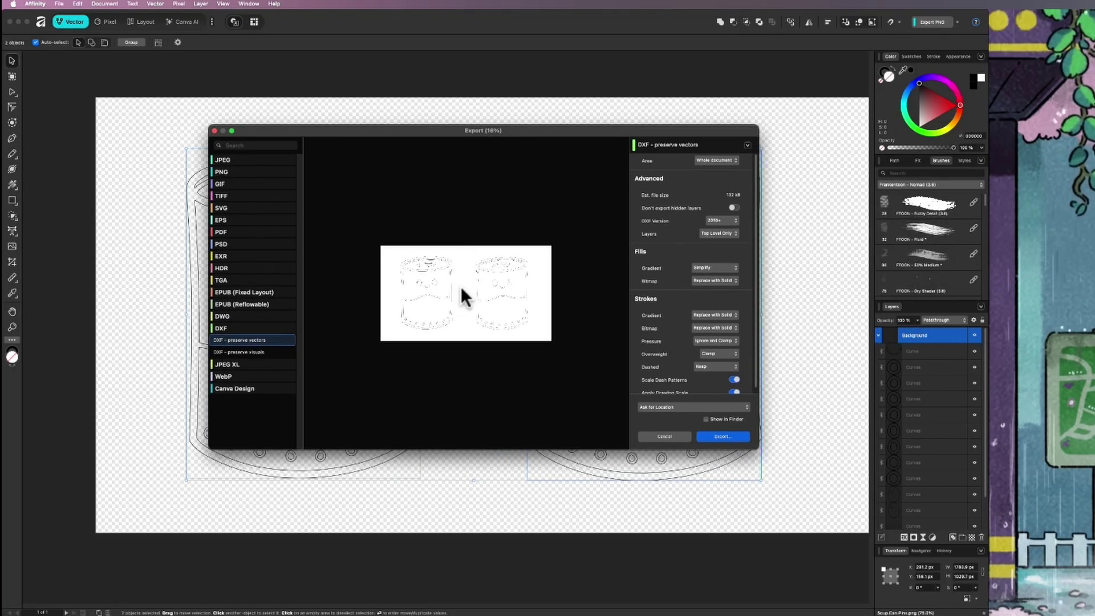
scroll(727, 275, "down", 1)
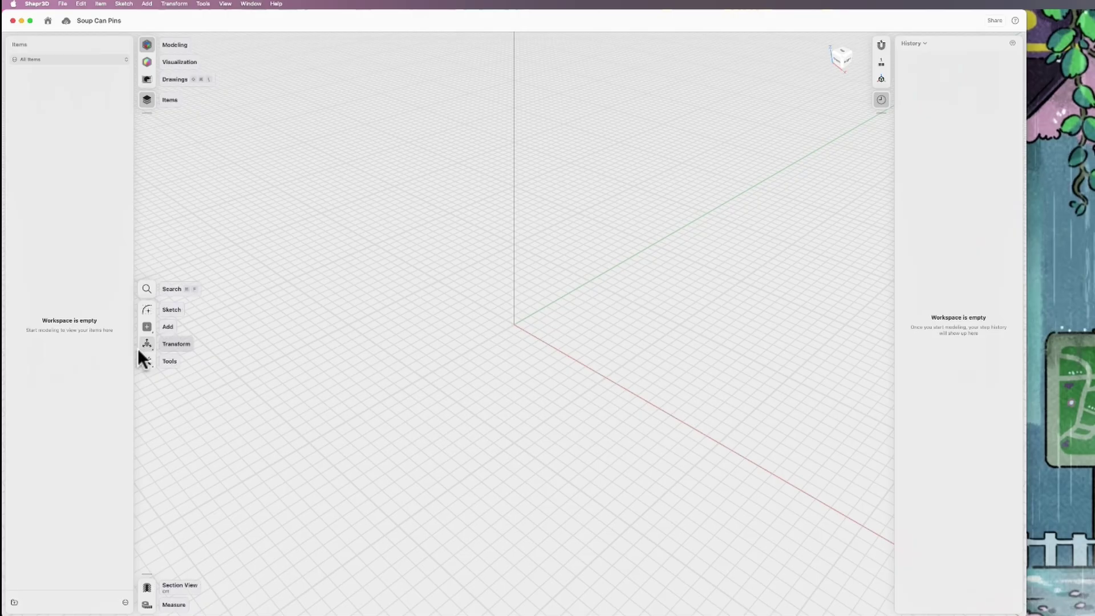
Import the exported soup-can DXF from Downloads into Shapr3D via Add > File
left_click(147, 326)
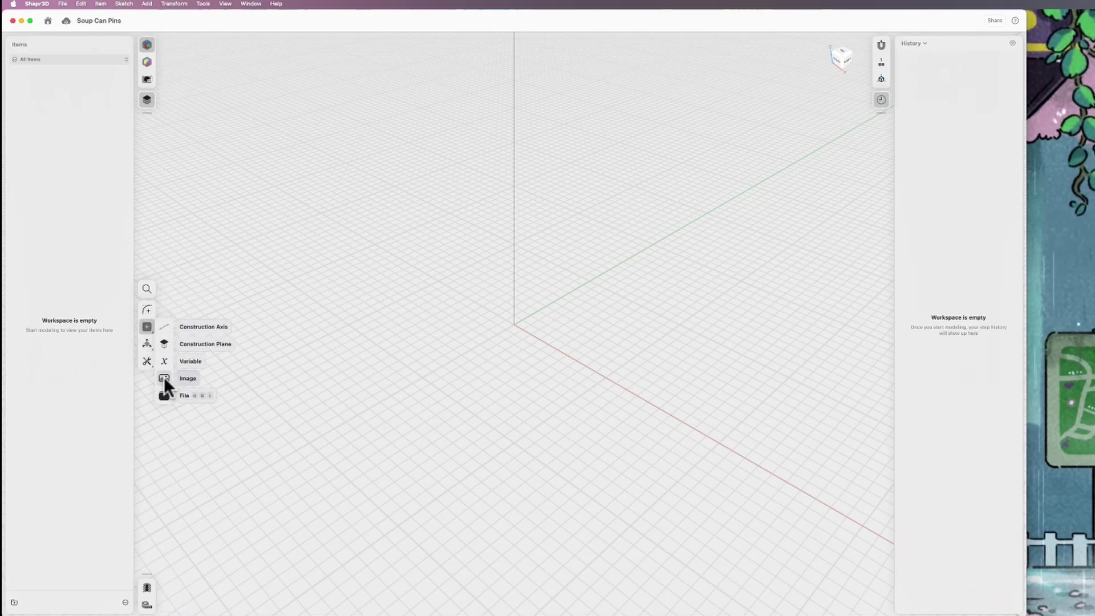
left_click(163, 394)
left_click(374, 309)
double_click(449, 262)
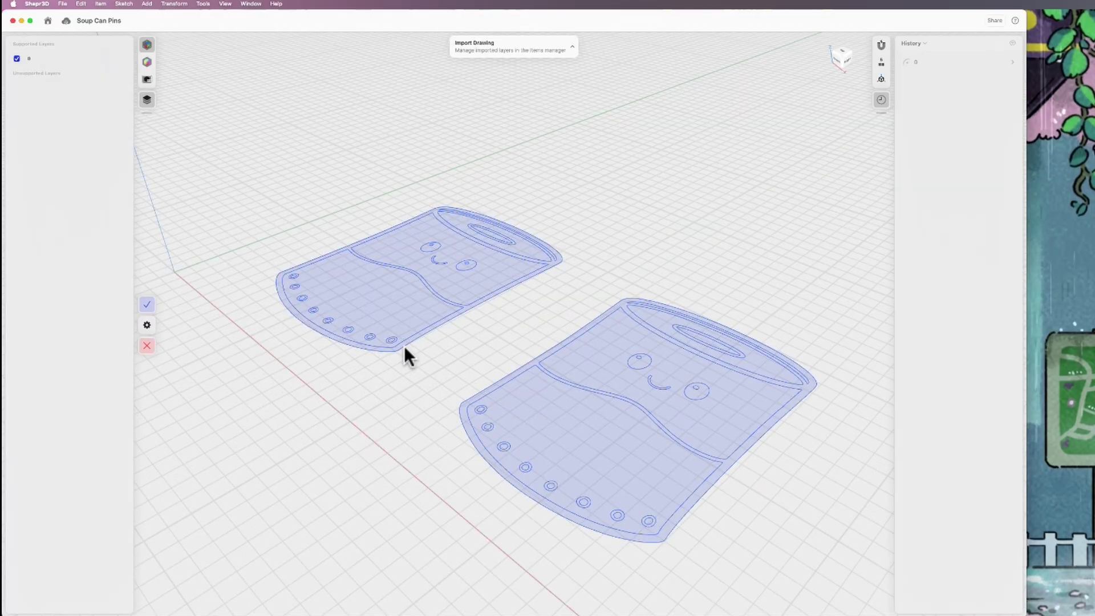
left_click(147, 305)
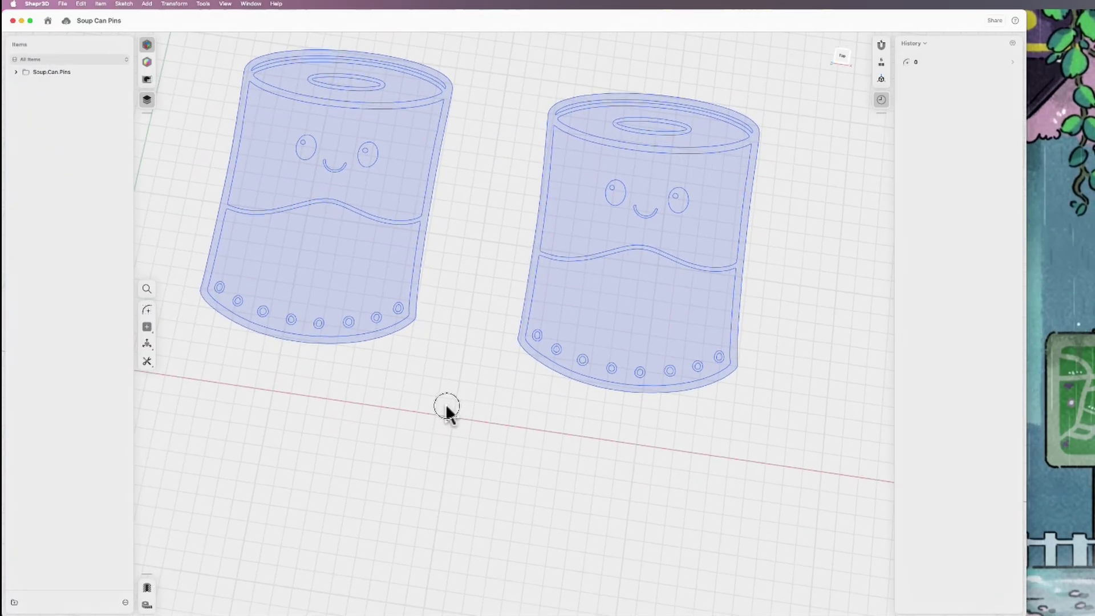
scroll(417, 300, "up", 5)
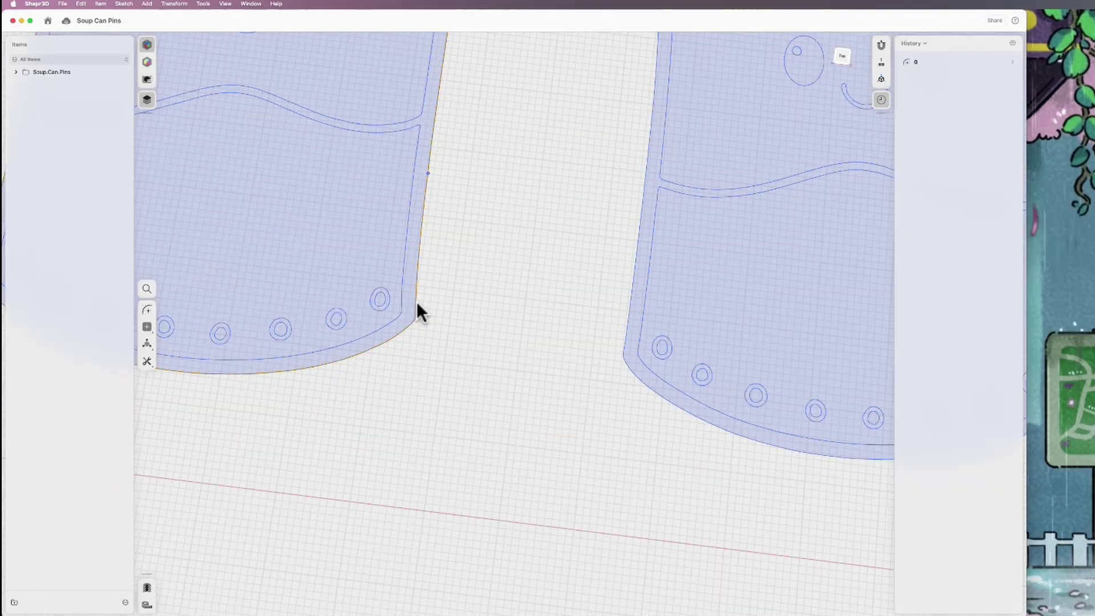
scroll(527, 320, "down", 8)
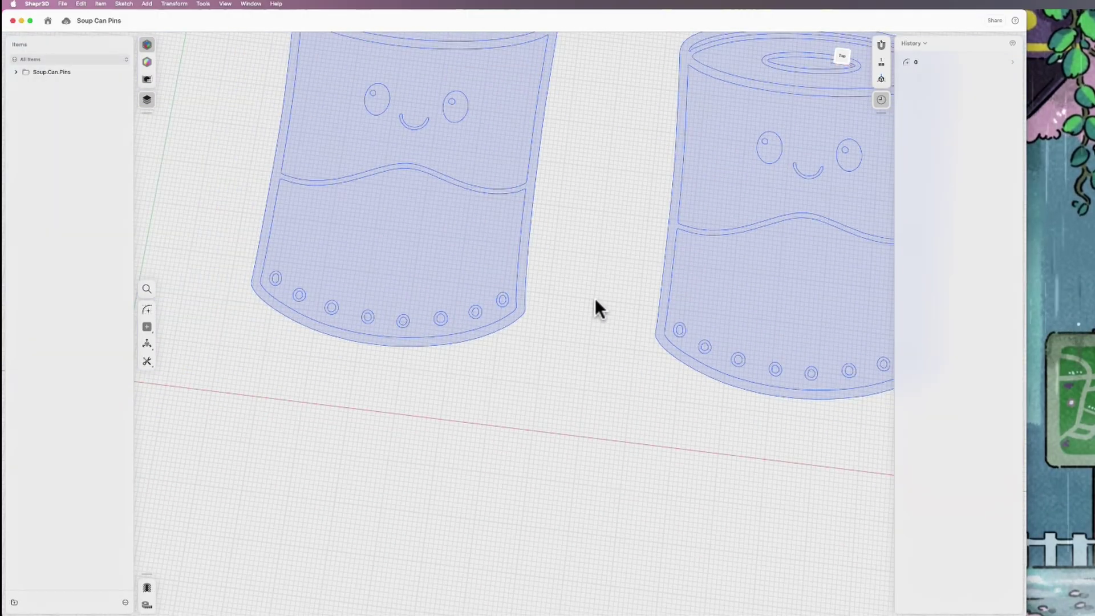
scroll(595, 308, "down", 6)
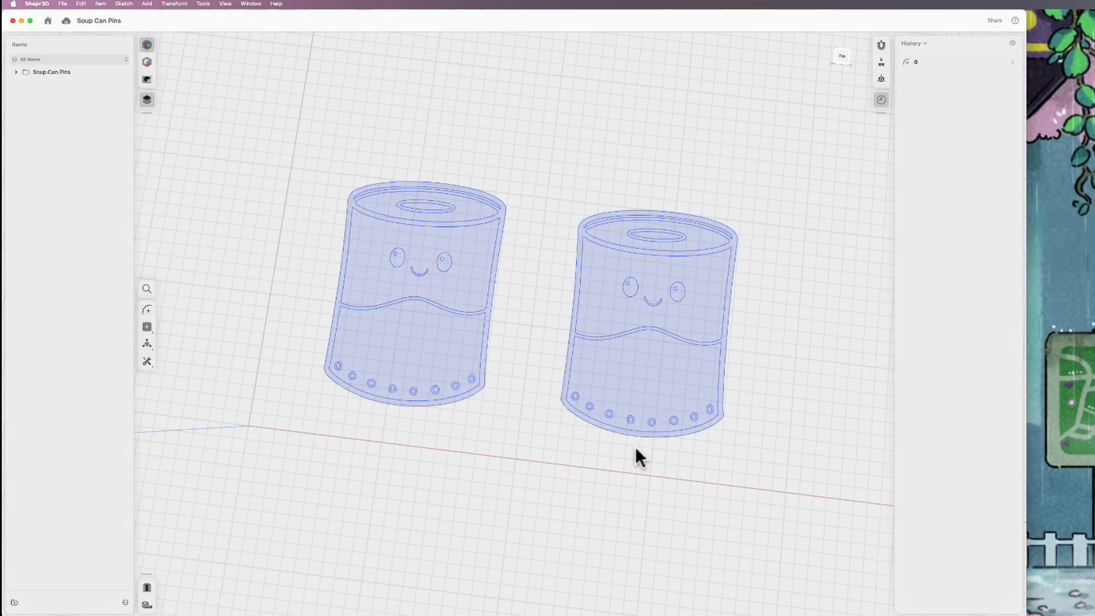
Select the can faces and add three base-hole rings to the selection for extrusion
left_click(352, 202)
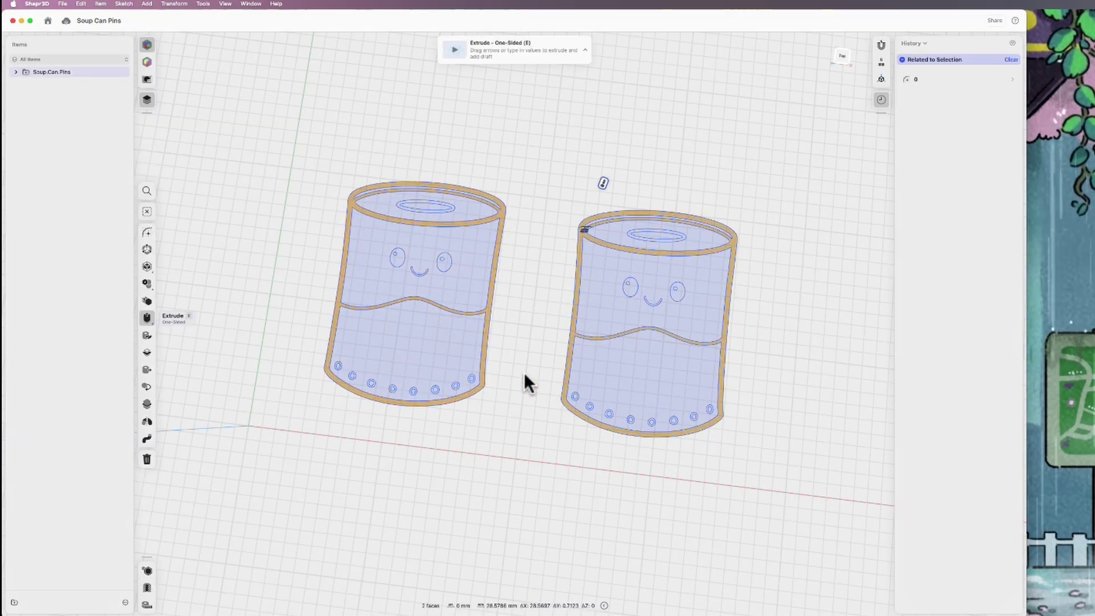
scroll(683, 423, "up", 8)
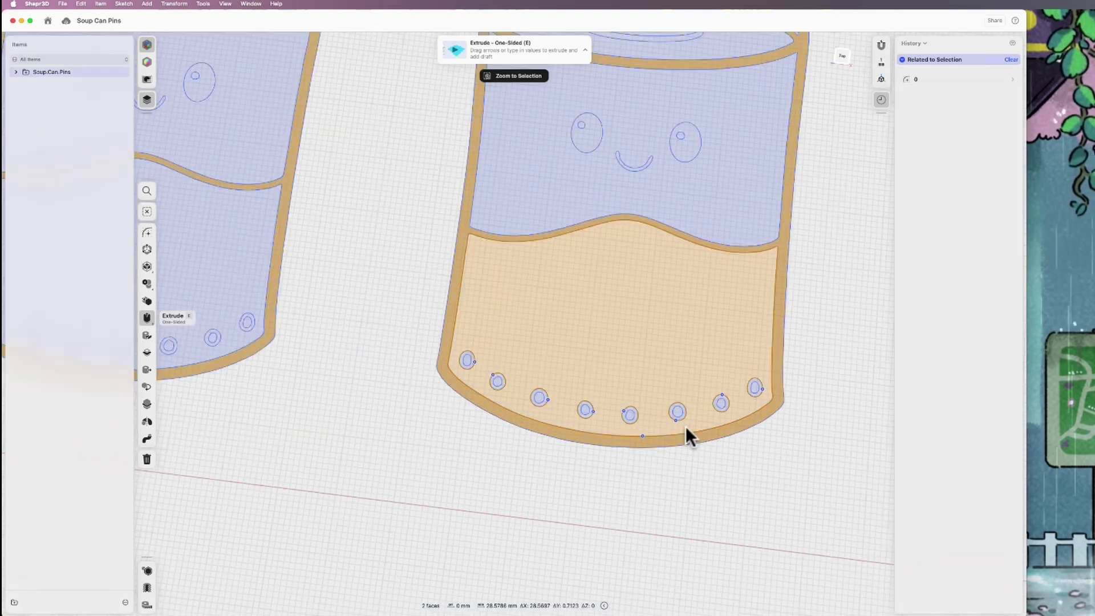
scroll(679, 274, "down", 8)
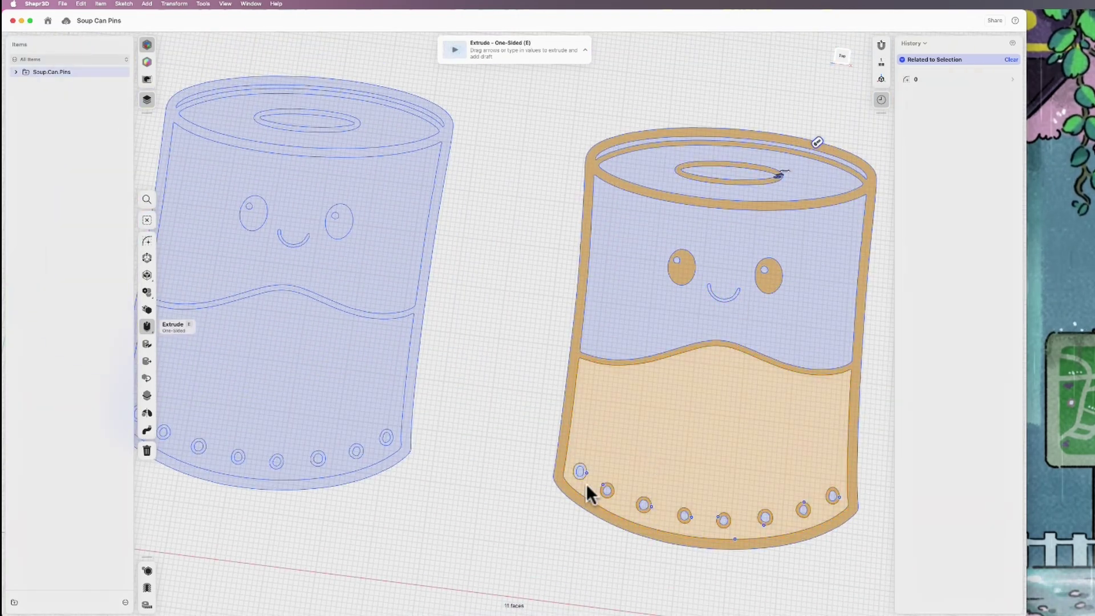
scroll(582, 489, "up", 8)
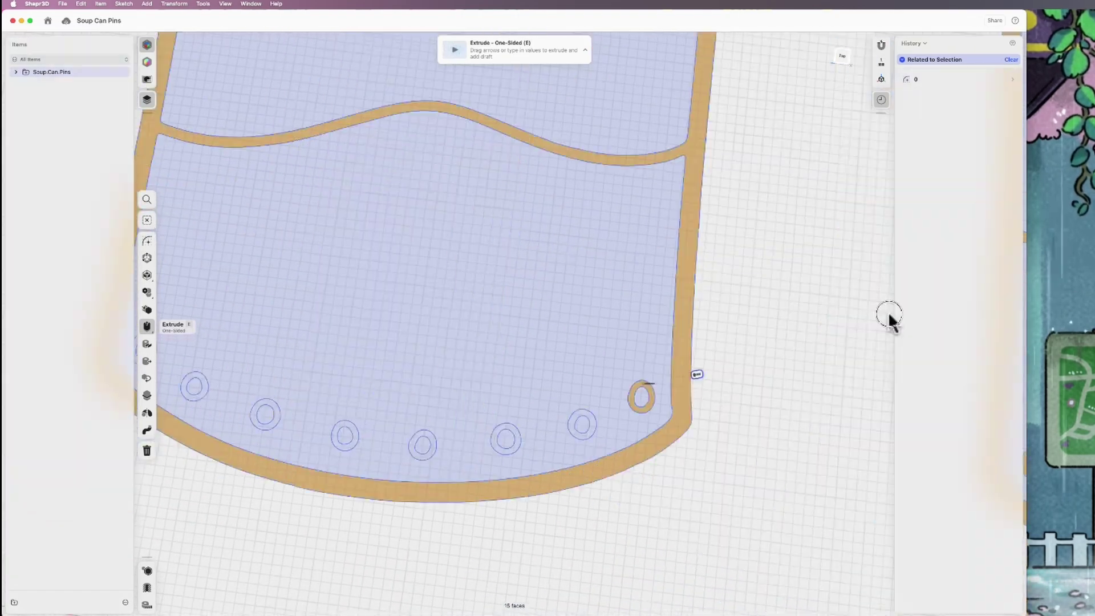
scroll(890, 320, "left", 5)
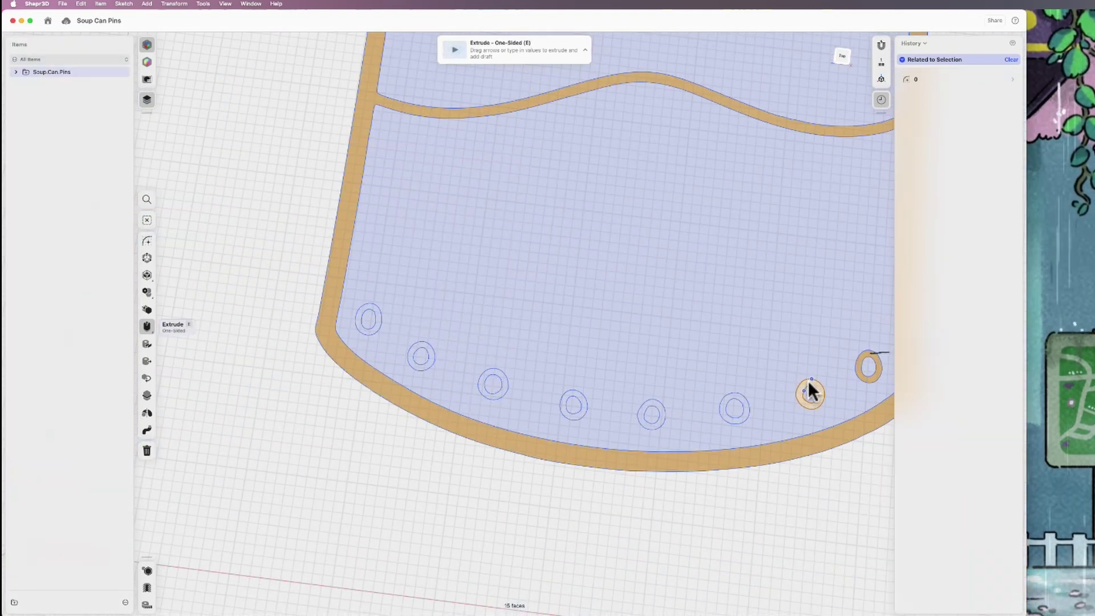
left_click(868, 367)
left_click(651, 416)
left_click(573, 403)
key("m")
key("e")
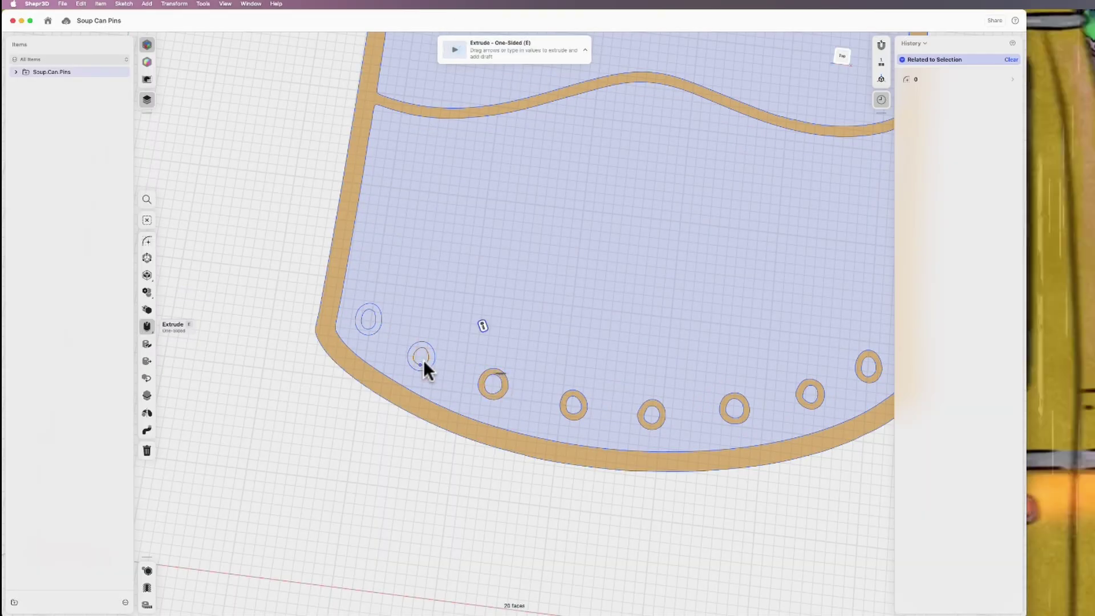
Extrude the selected faces and hole rings 1.5 mm into solid bodies
scroll(399, 308, "down", 5)
scroll(594, 293, "up", 2)
scroll(581, 165, "down", 3)
scroll(567, 317, "up", 5)
scroll(819, 328, "left", 5)
scroll(350, 272, "down", 6)
scroll(326, 314, "down", 3)
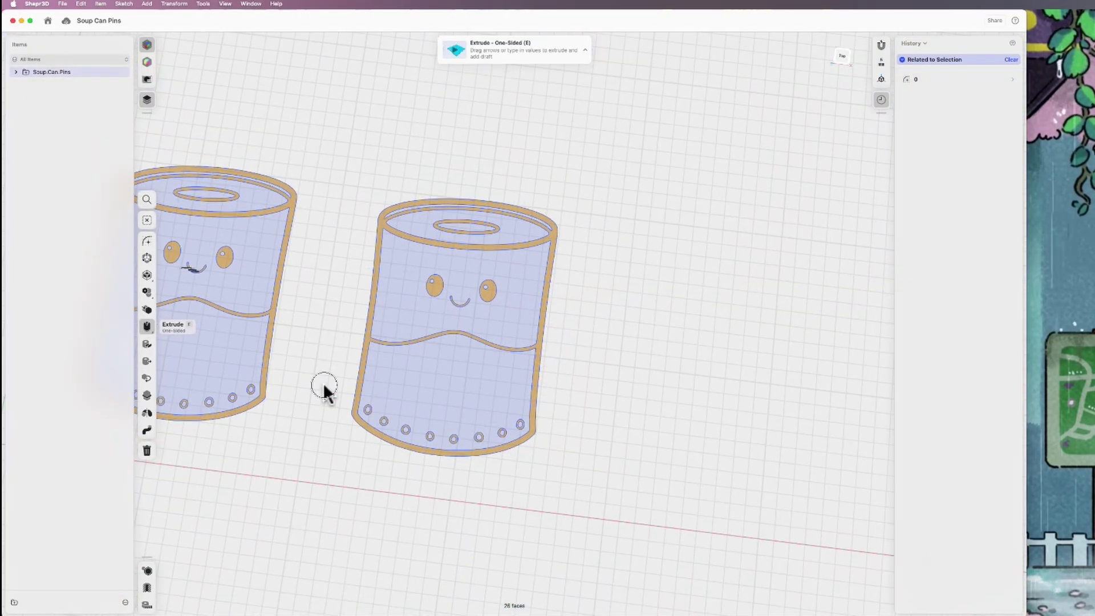
left_click_drag(323, 381, 200, 291)
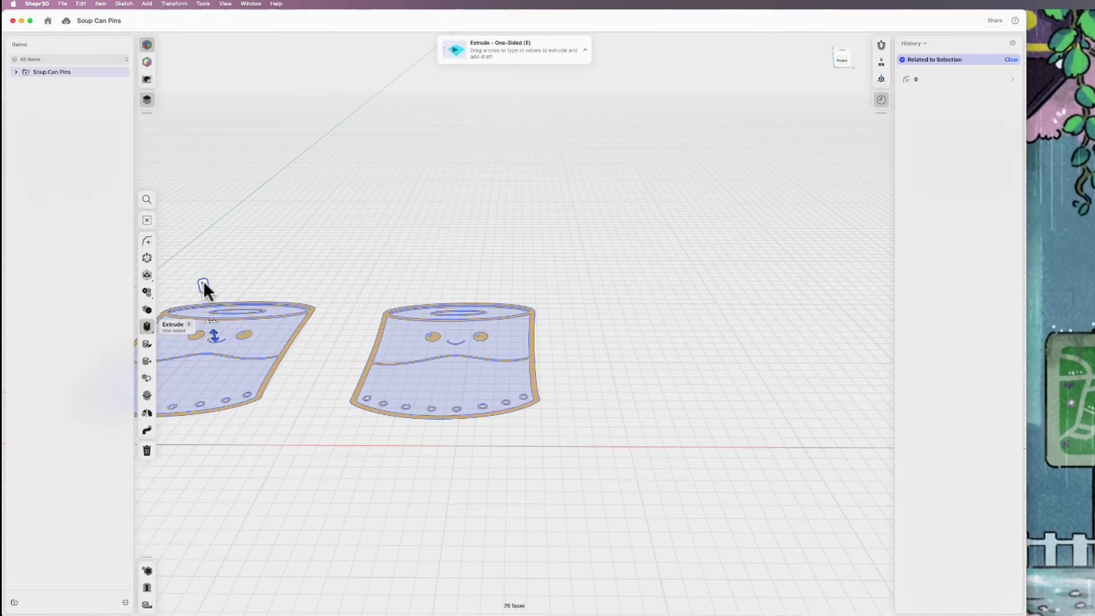
left_click(203, 284)
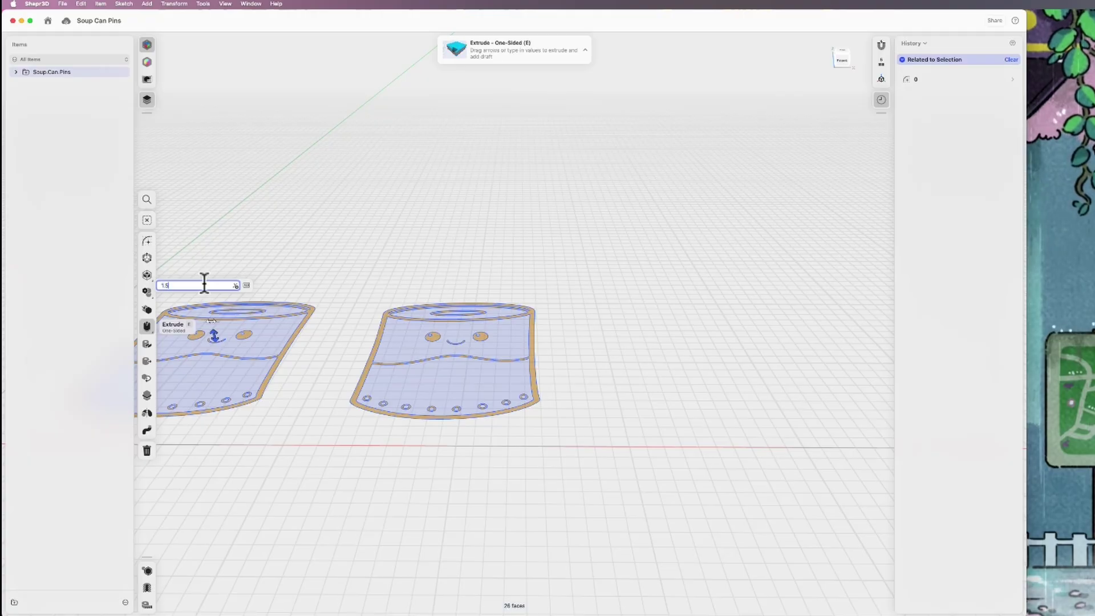
type("1.5")
key("Return")
left_click_drag(424, 496, 531, 217)
left_click(518, 406)
left_click(15, 339)
Show sketch 0 and group Body 01 through Body 26 into a new folder
left_click(121, 351)
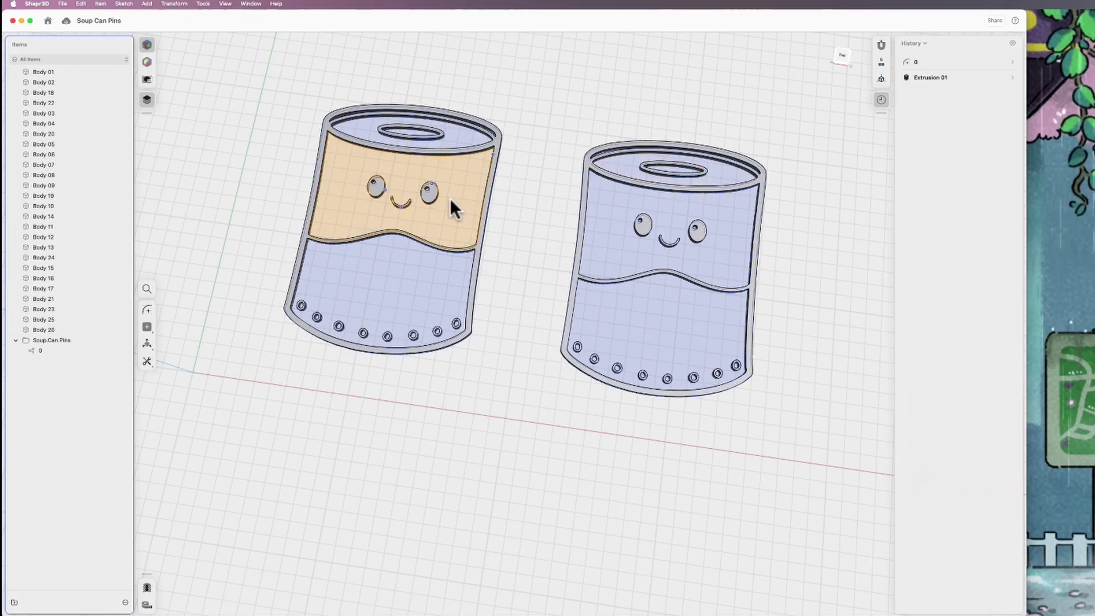
left_click(451, 201)
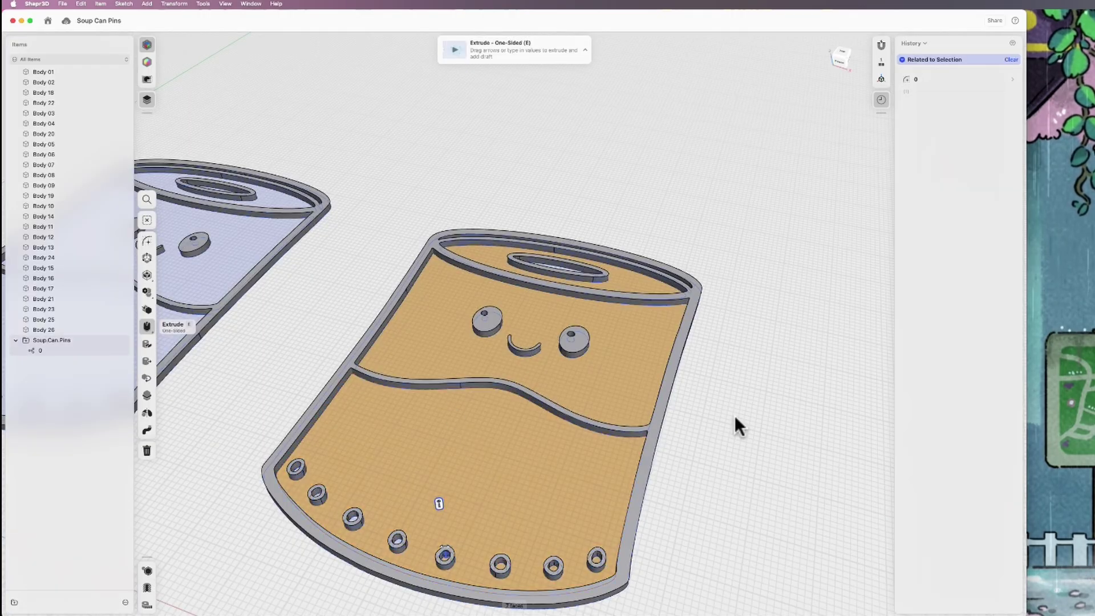
left_click(732, 415)
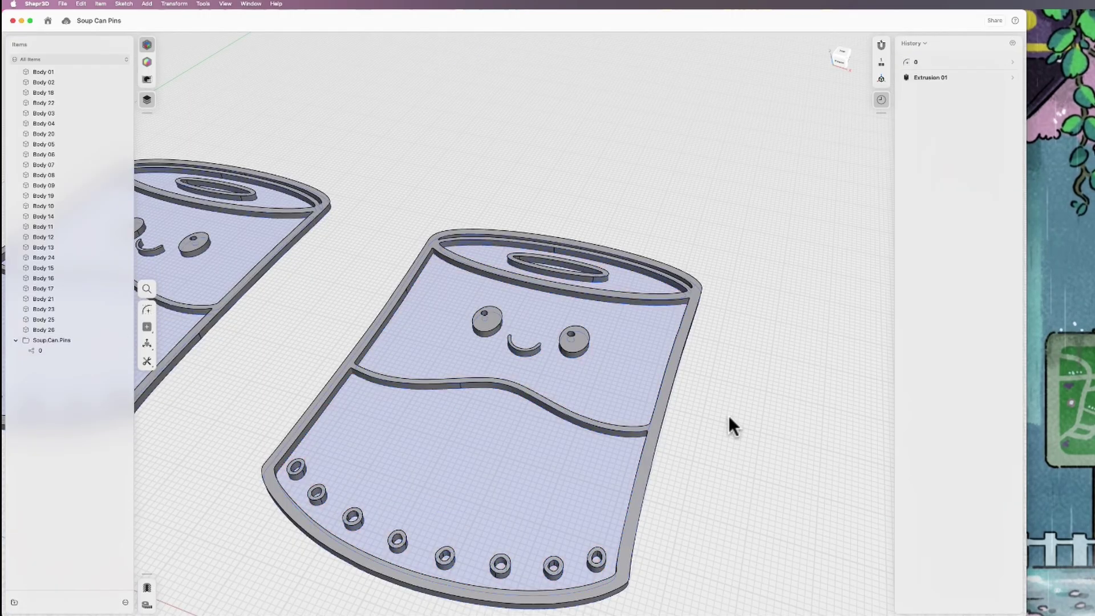
left_click(43, 72)
left_click(46, 326, "shift")
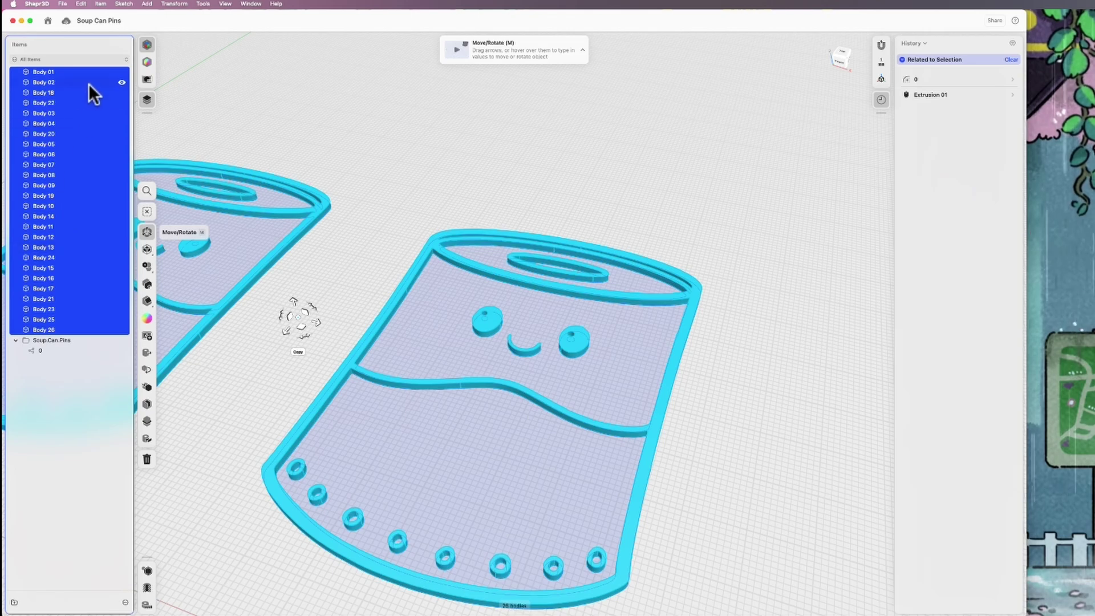
left_click(15, 603)
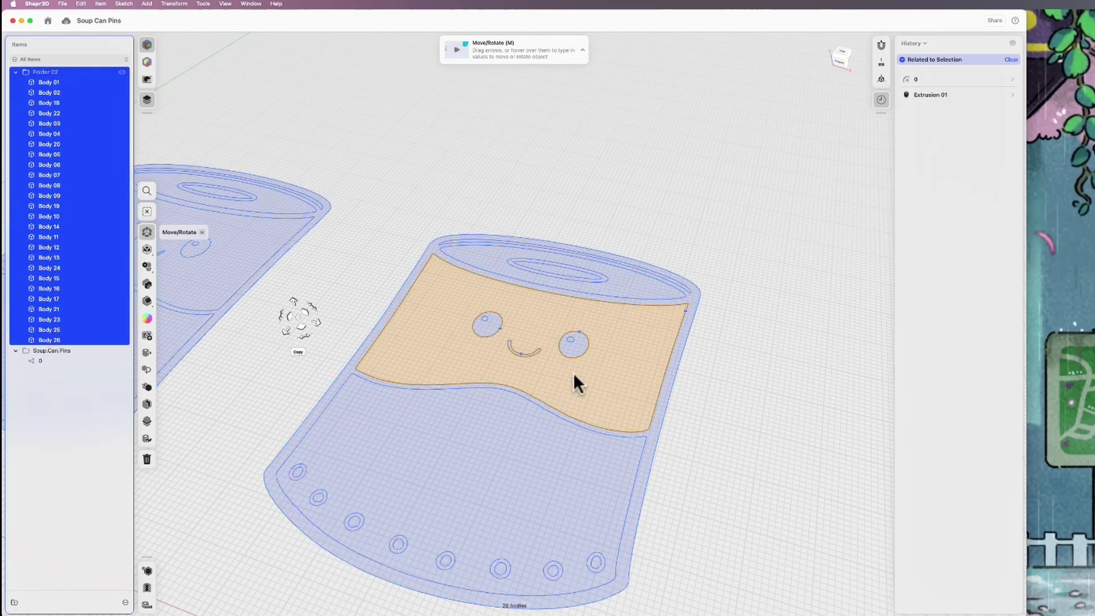
In top view, box-select both can outline faces and extrude them into flat base plates
scroll(340, 222, "down", 3)
key("t")
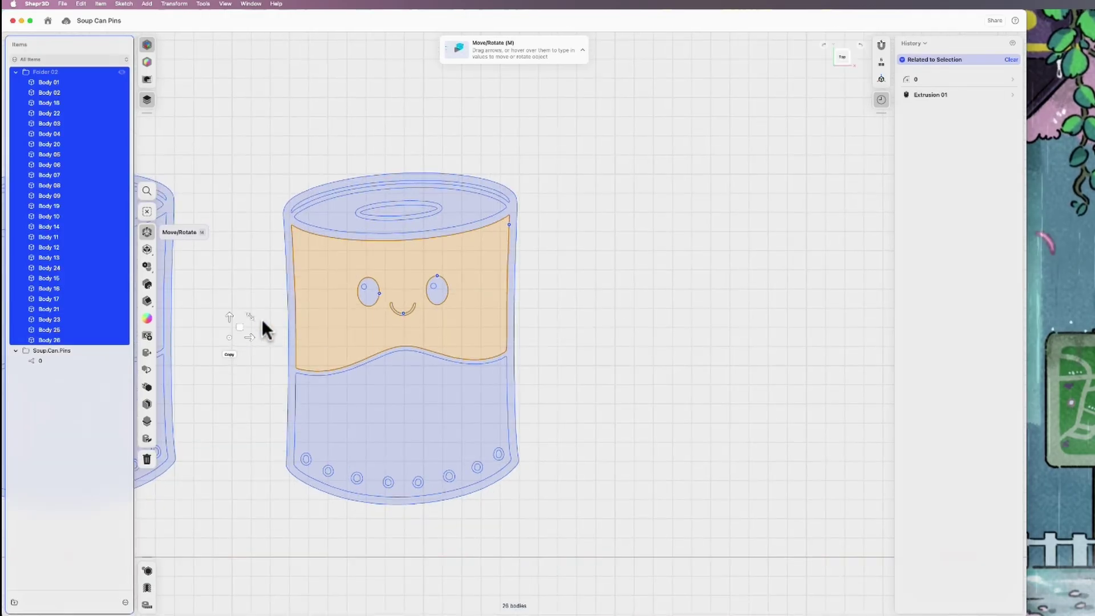
left_click_drag(170, 104, 859, 515)
key("Tab")
key("Tab")
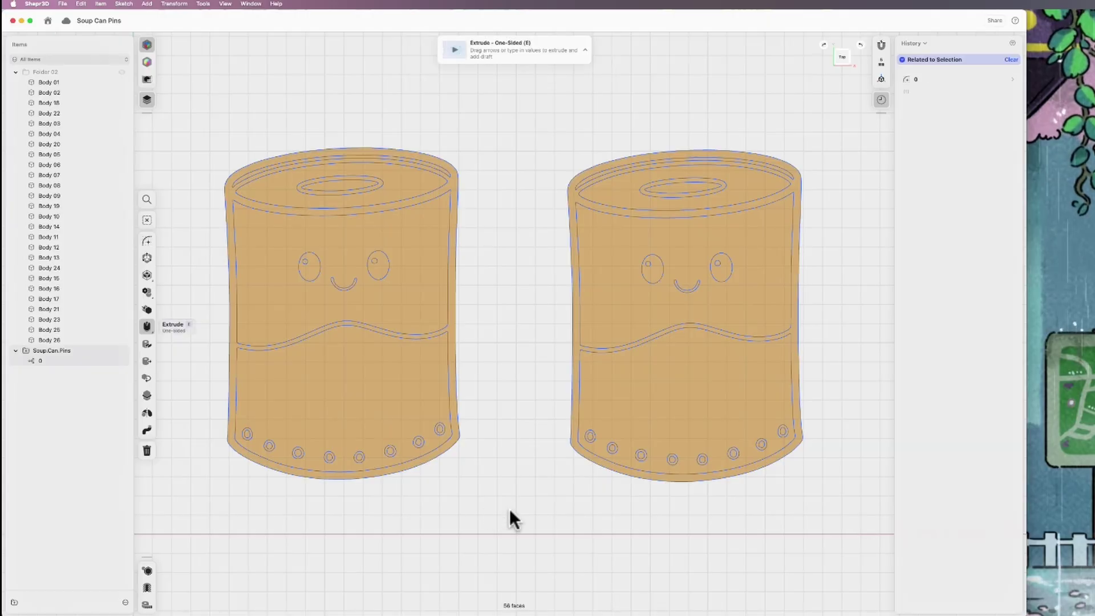
scroll(509, 509, "up", 5)
left_click(726, 251)
key("Return")
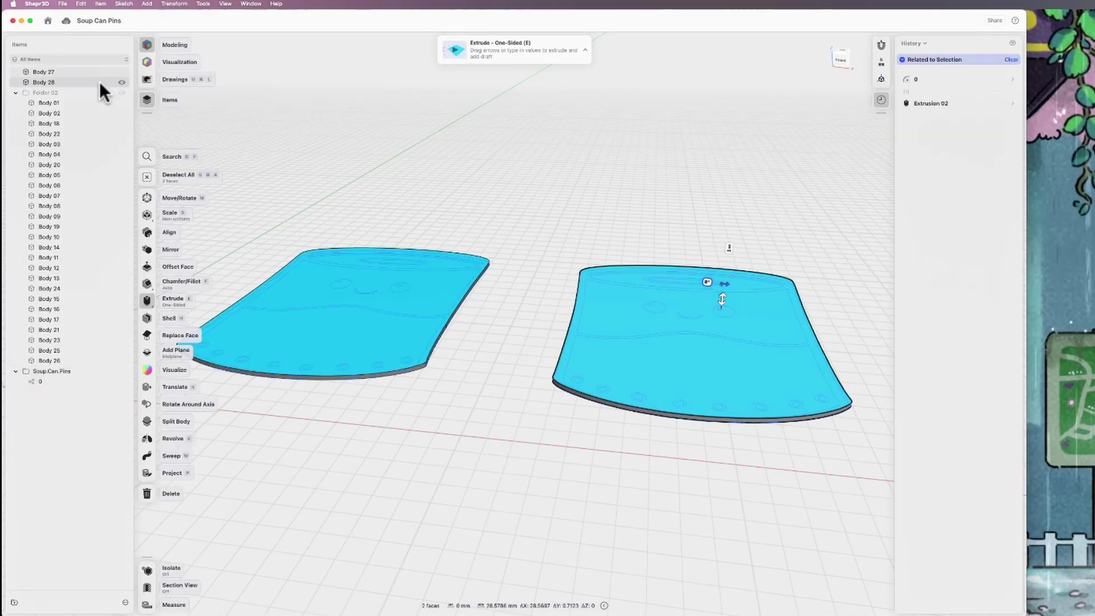
Show Folder 02 and union all the right can's bodies into one solid
left_click(121, 92)
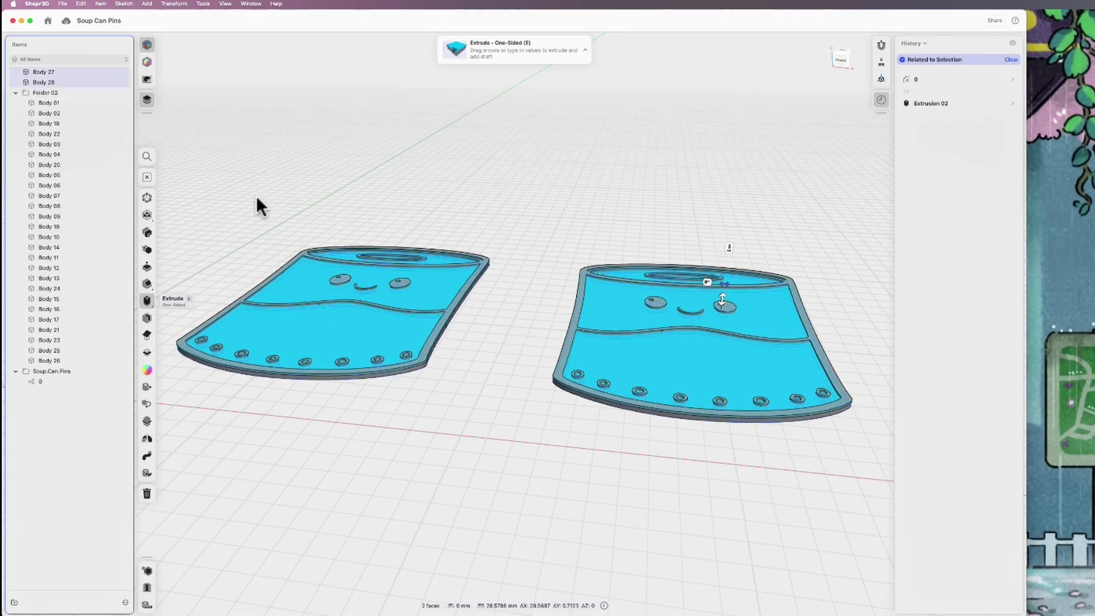
left_click(508, 376)
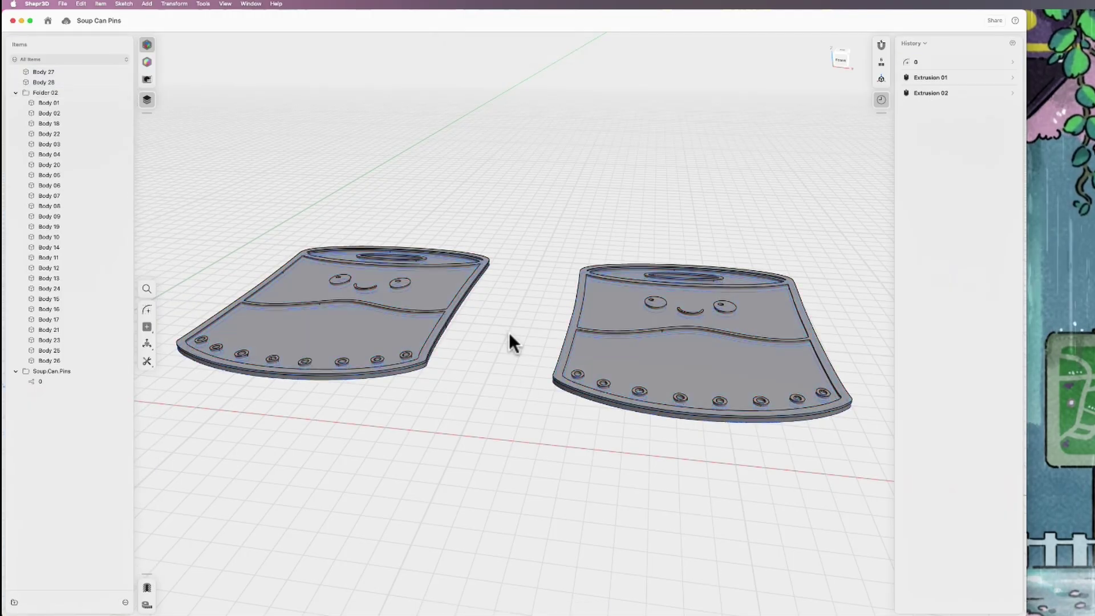
scroll(508, 328, "up", 2)
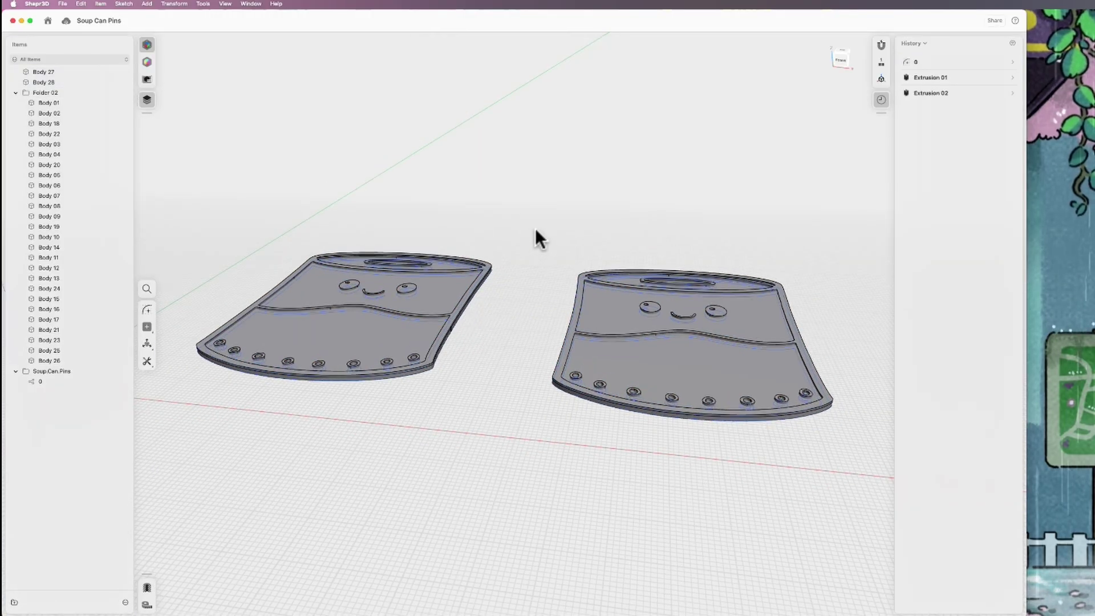
left_click_drag(536, 230, 881, 513)
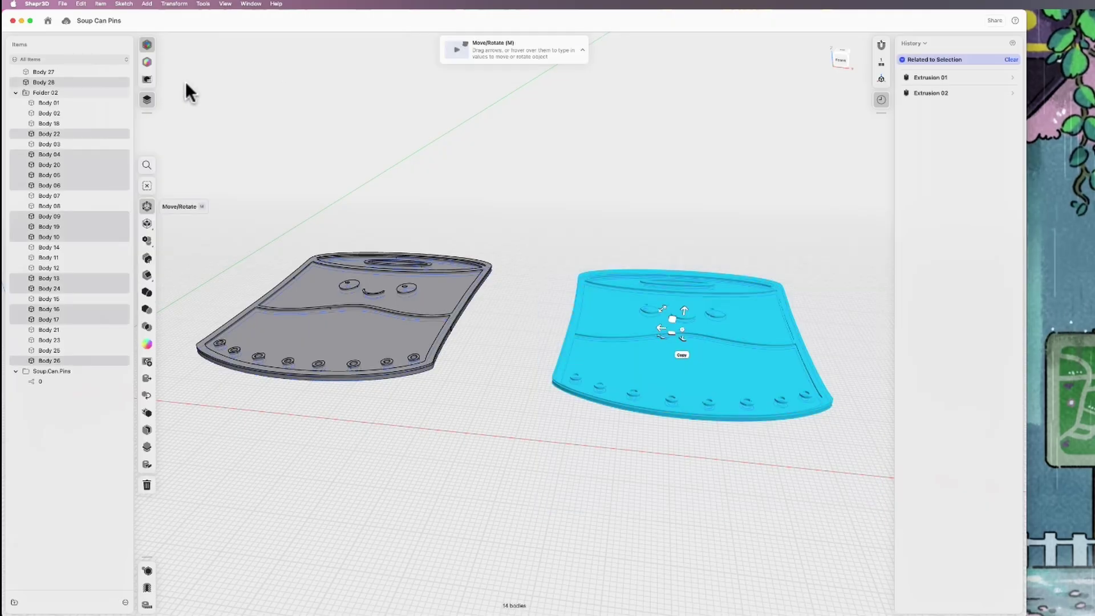
left_click(148, 292)
left_click(151, 304)
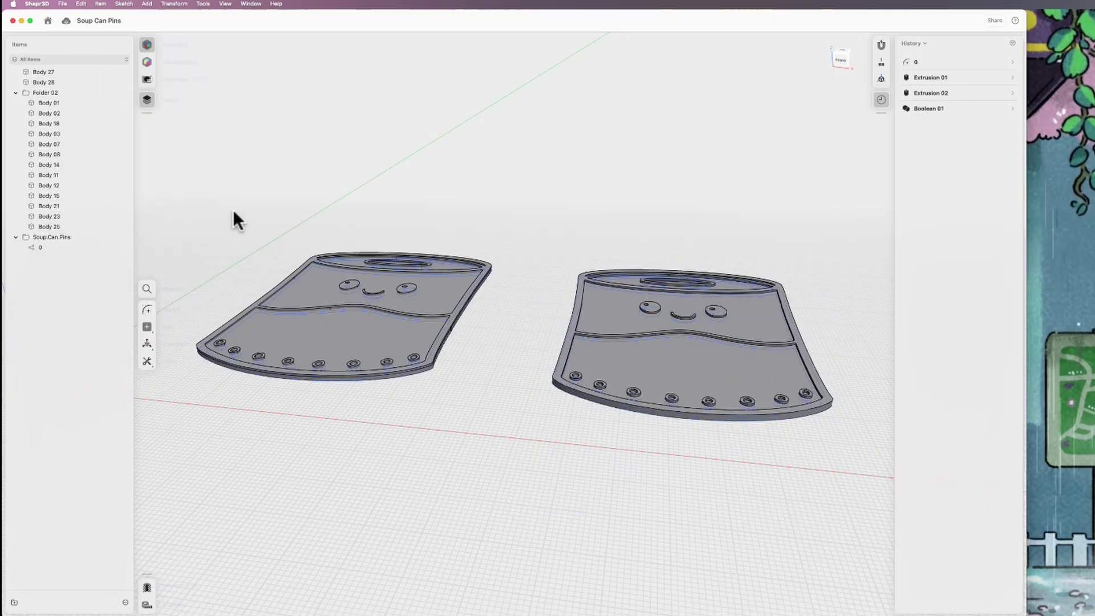
Union all the left can's bodies into one solid
left_click_drag(174, 183, 500, 440)
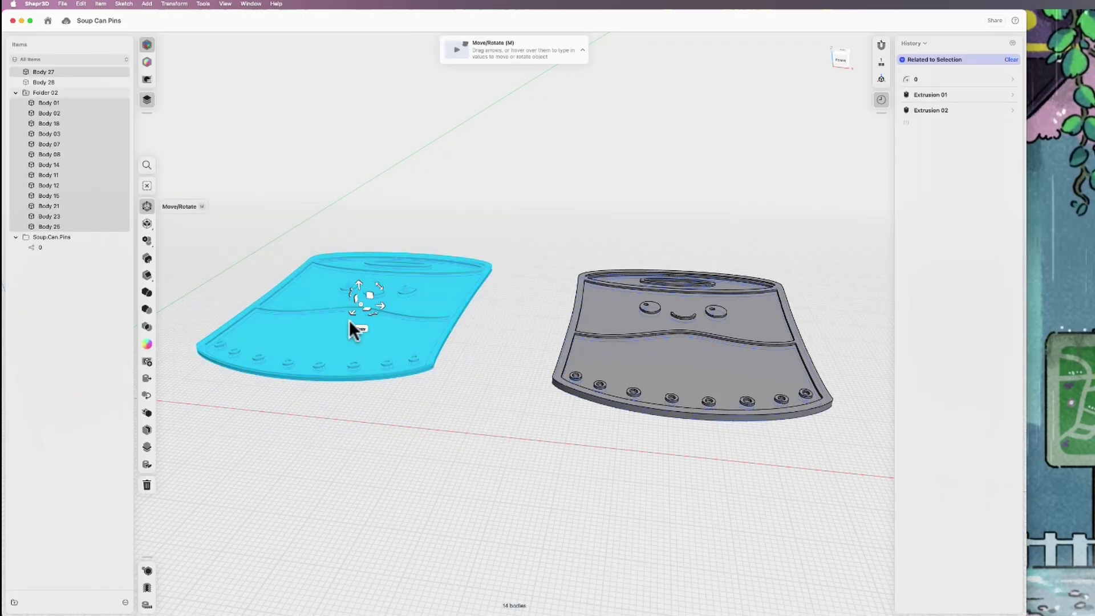
left_click(147, 292)
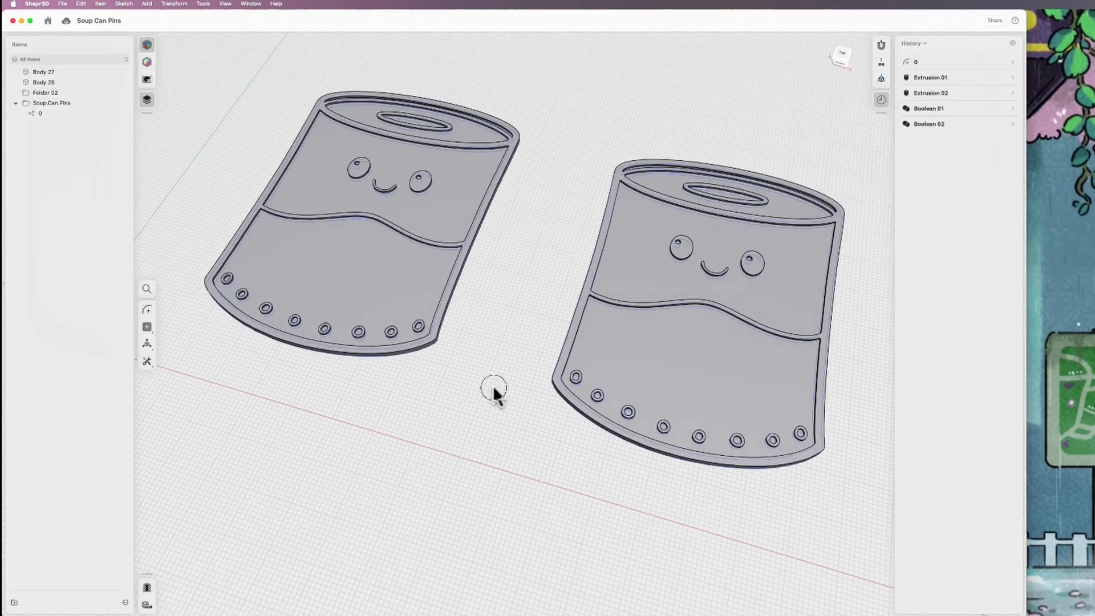
left_click_drag(488, 394, 506, 358)
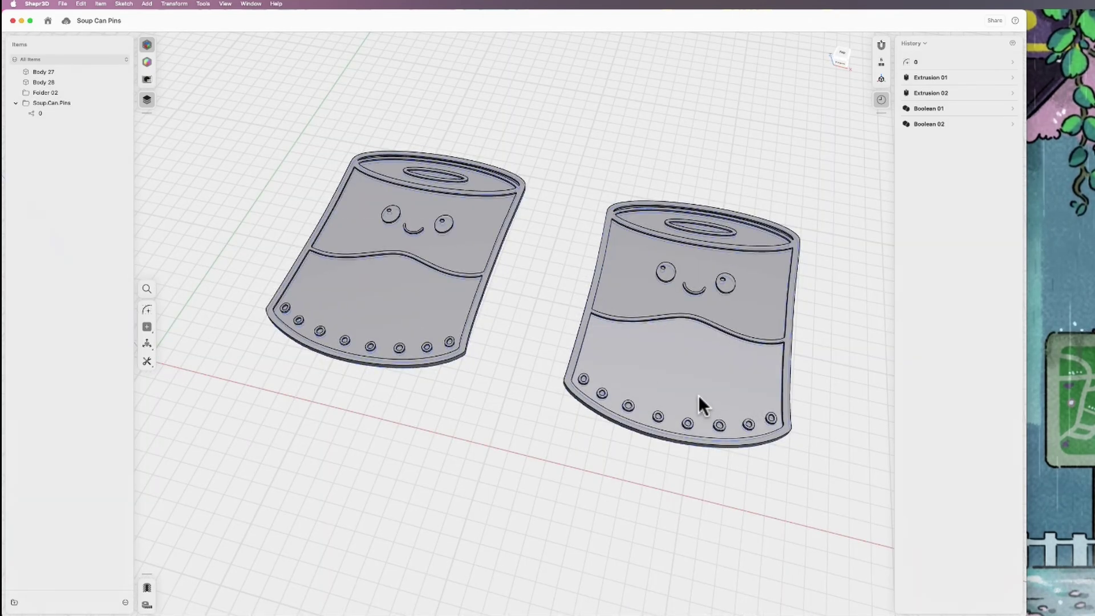
scroll(727, 368, "down", 2)
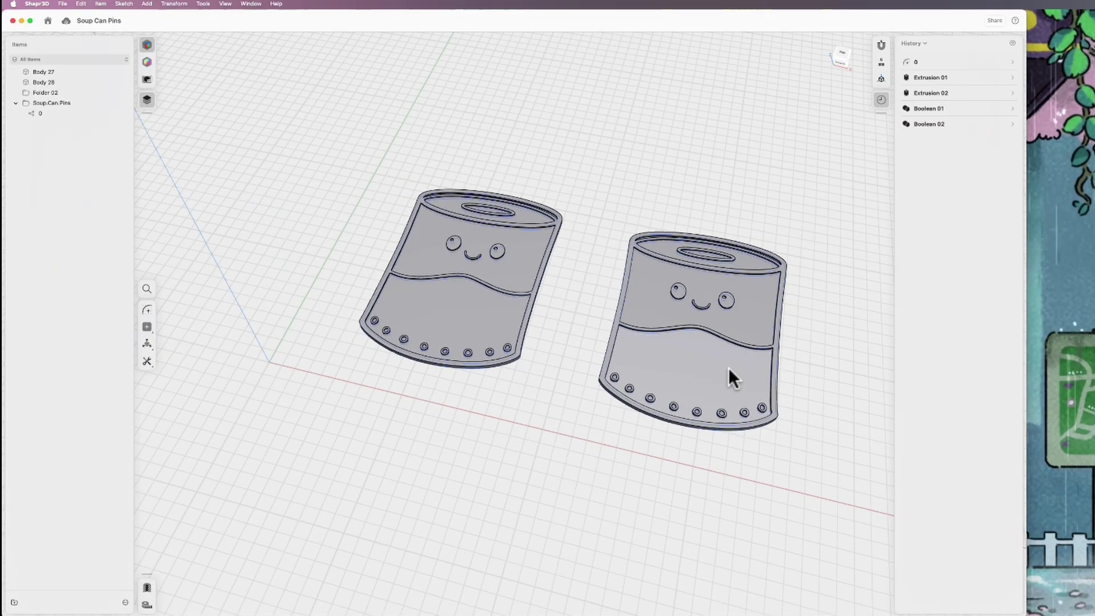
scroll(730, 365, "up", 10)
scroll(734, 364, "down", 10)
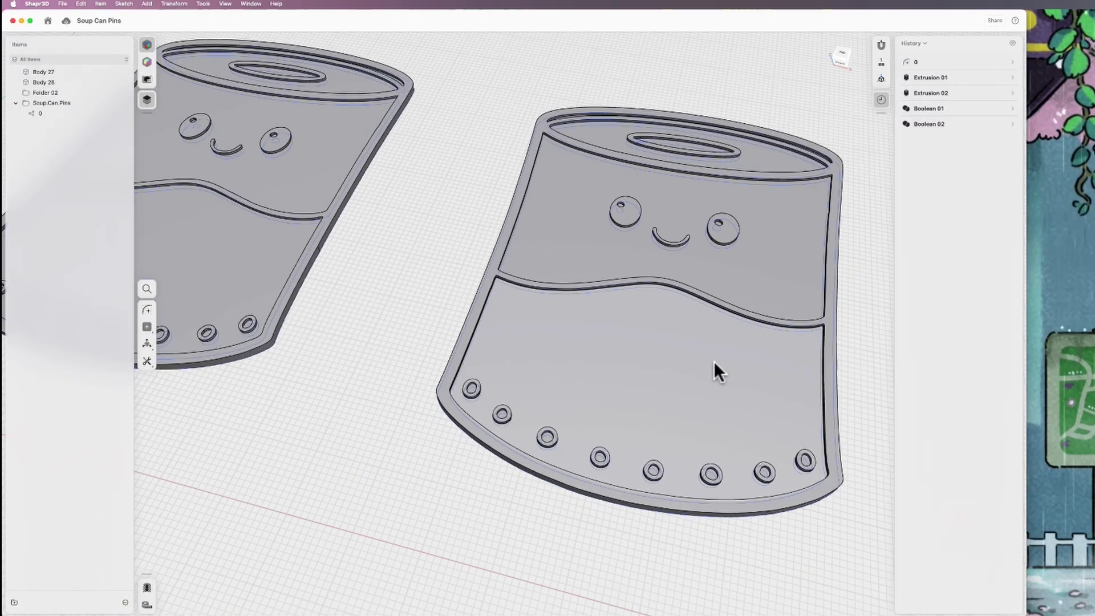
left_click_drag(340, 339, 382, 337)
left_click(367, 328)
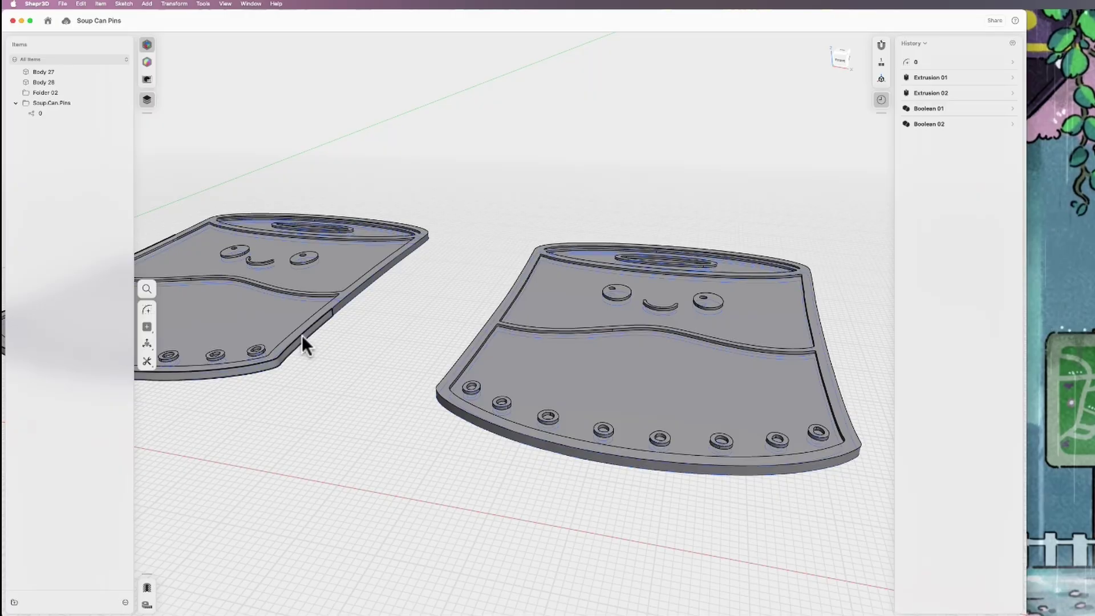
left_click_drag(302, 336, 672, 432)
scroll(668, 432, "down", 5)
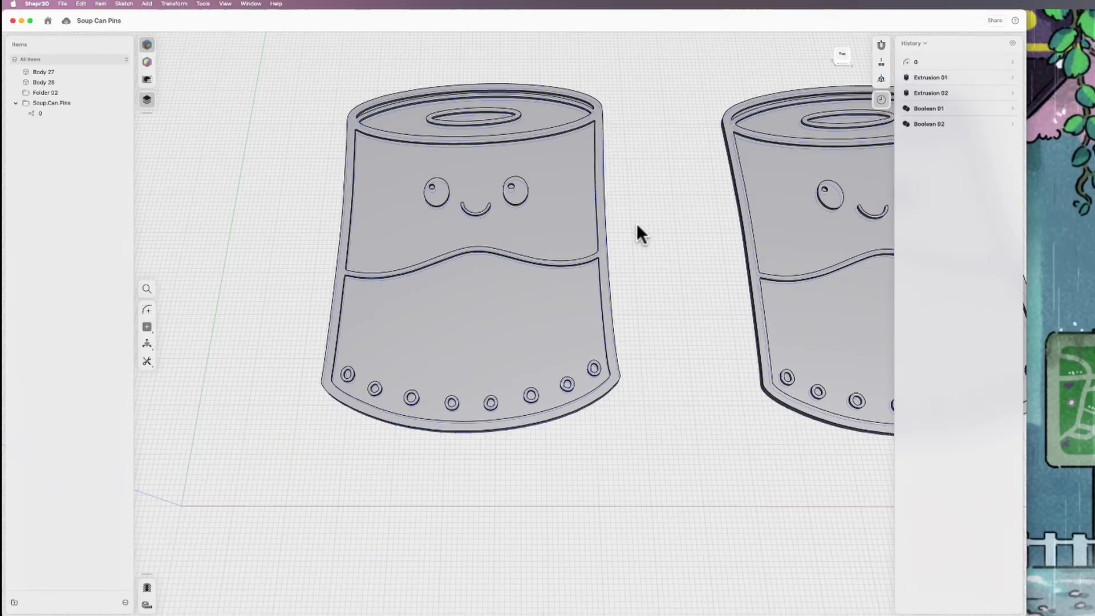
scroll(637, 225, "down", 3)
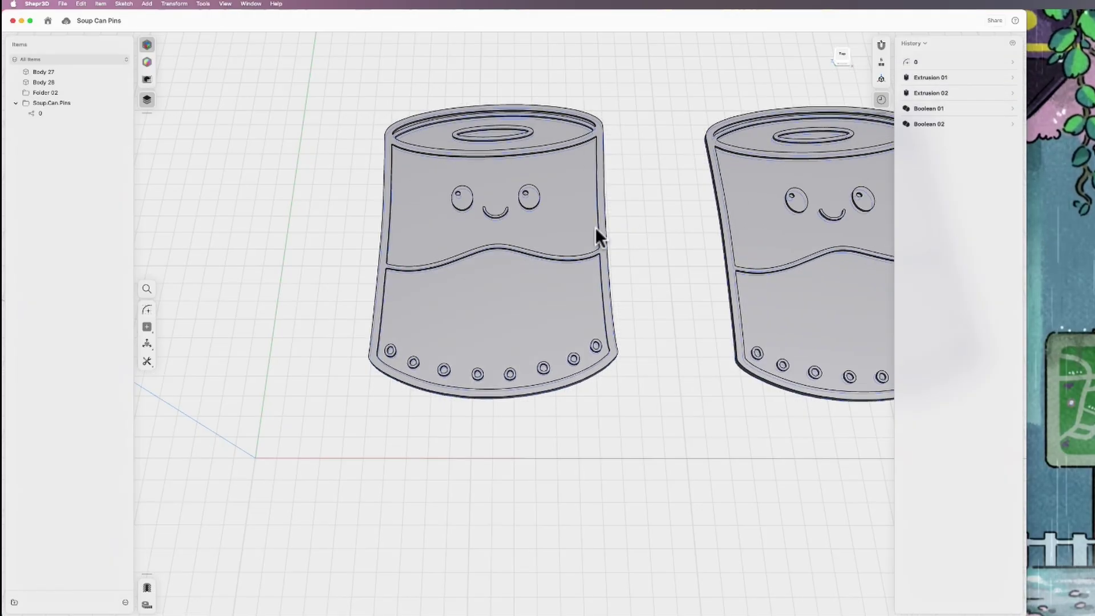
Hide Body 27 and Body 28, start a sketch on the left can's face, select all, then exit
left_click(121, 71)
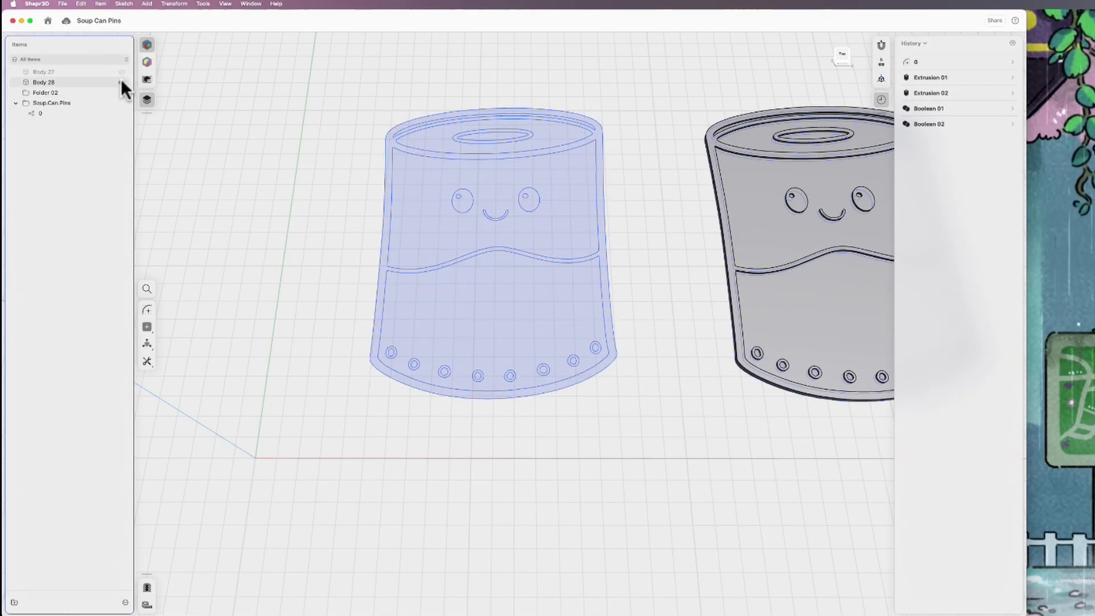
left_click(121, 82)
left_click(425, 240)
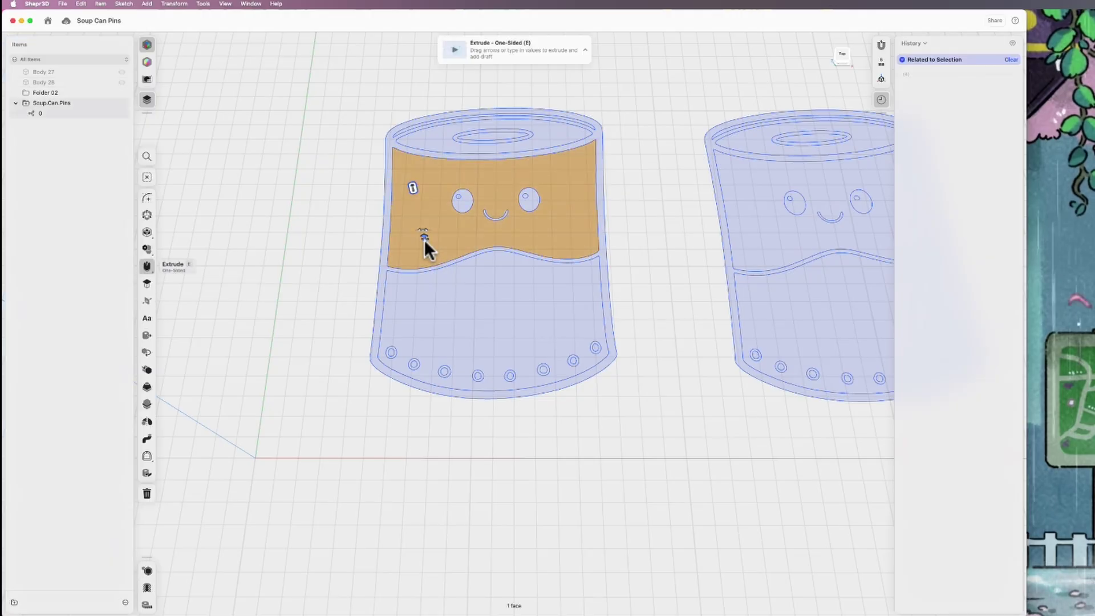
left_click(147, 198)
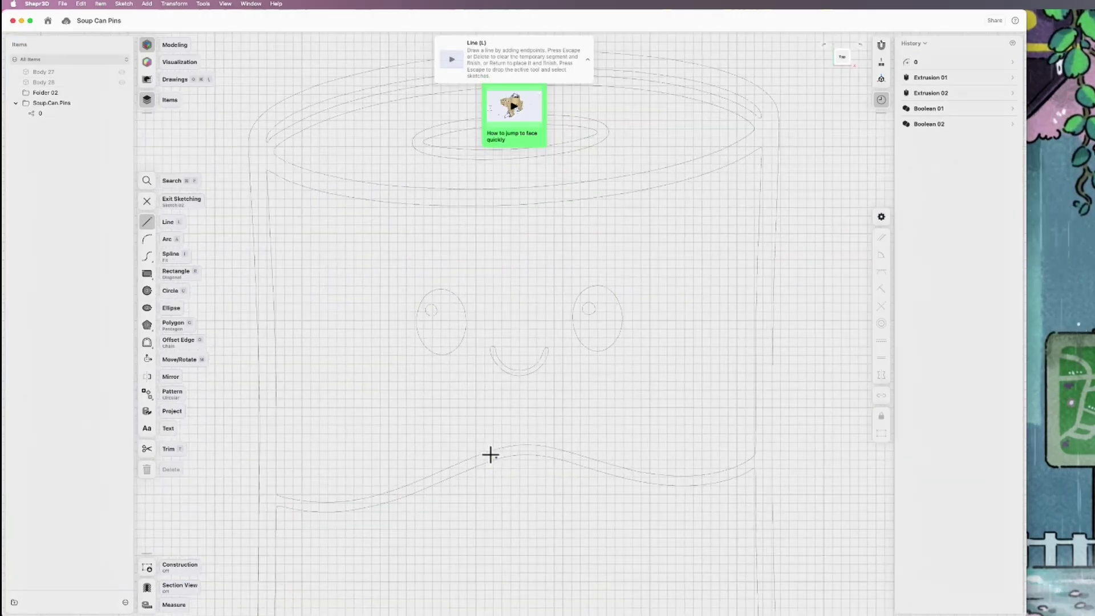
key("super+a")
scroll(624, 316, "down", 5)
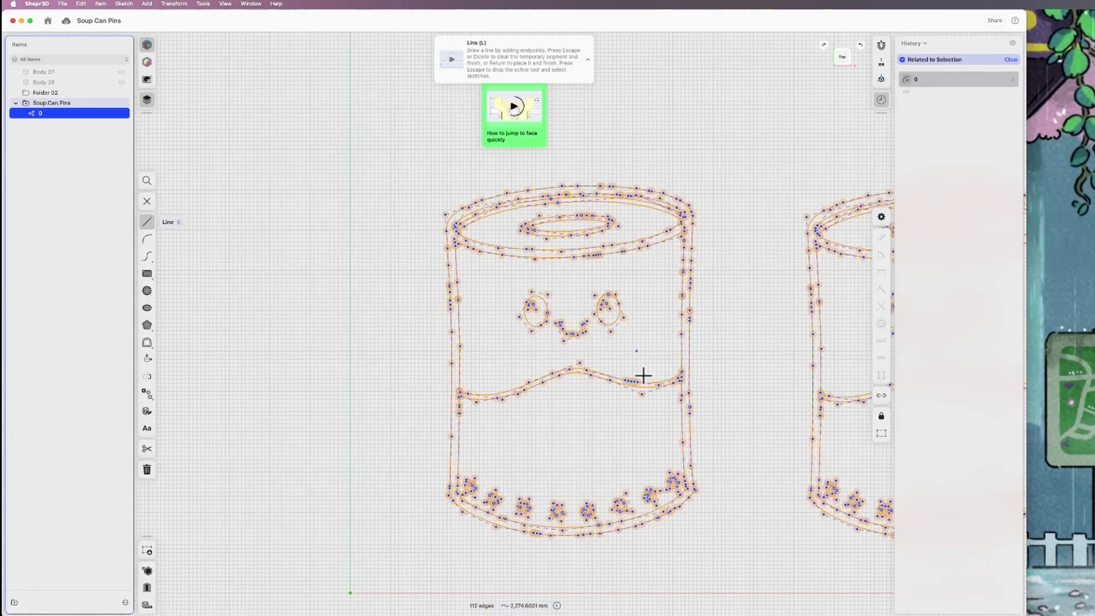
scroll(640, 523, "up", 10)
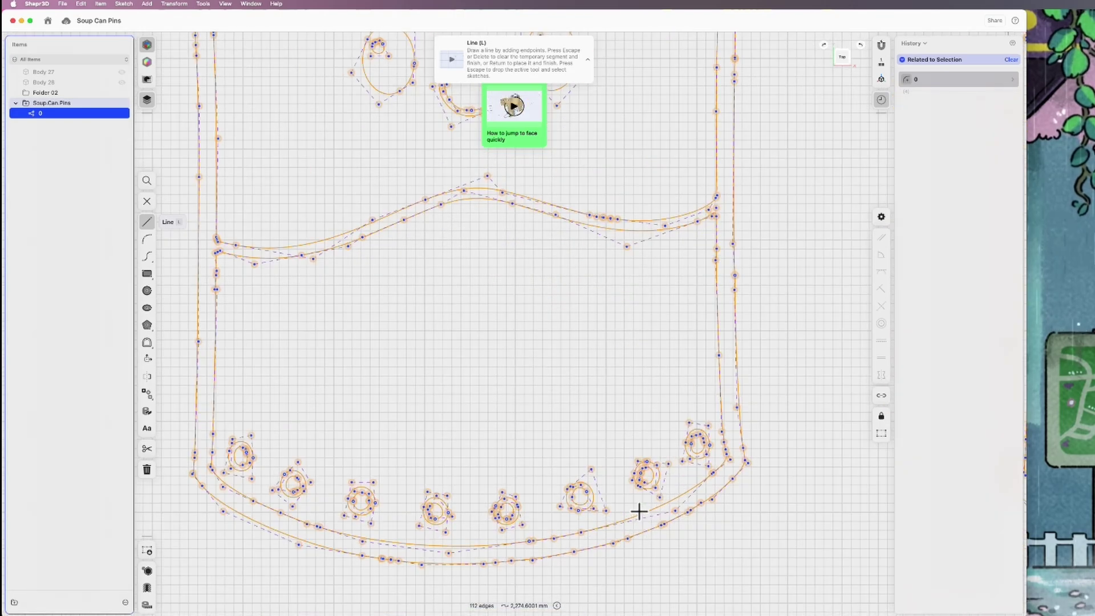
scroll(642, 511, "up", 3)
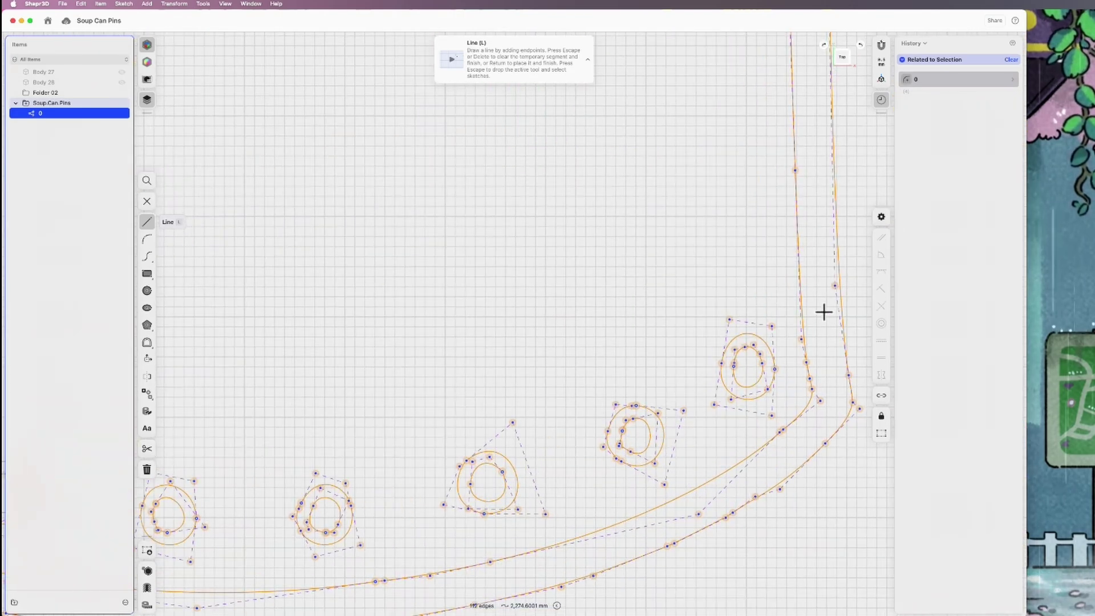
scroll(719, 418, "down", 2)
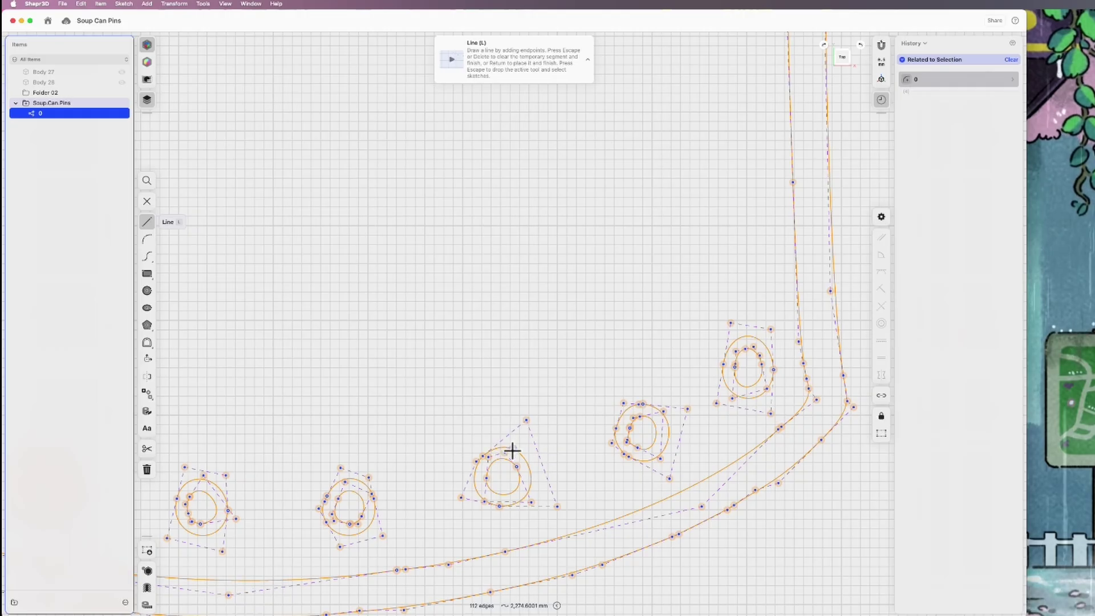
scroll(512, 451, "down", 10)
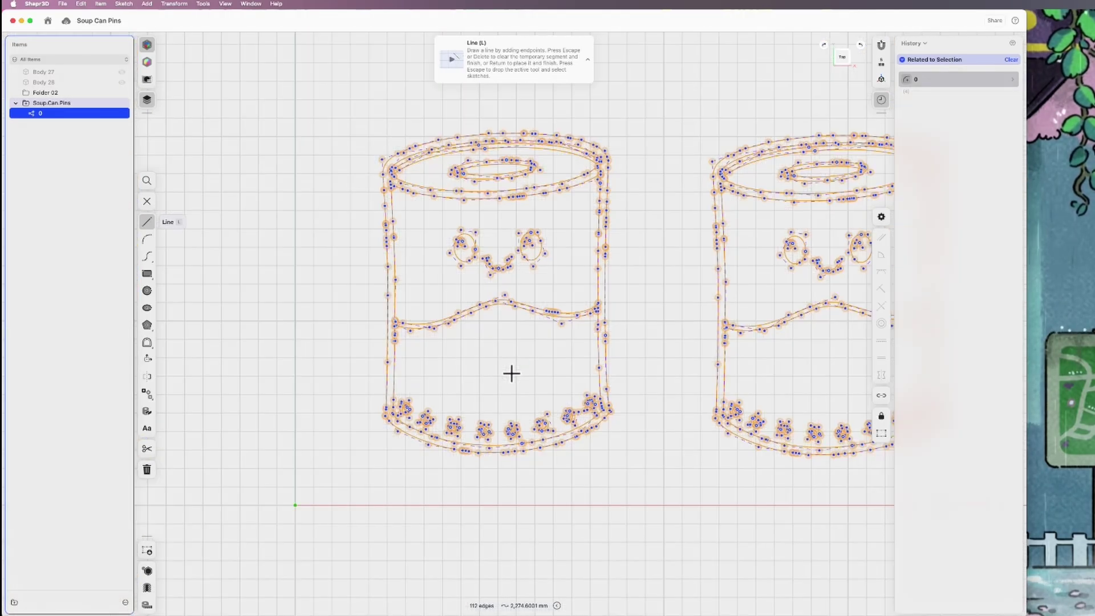
scroll(511, 374, "down", 3)
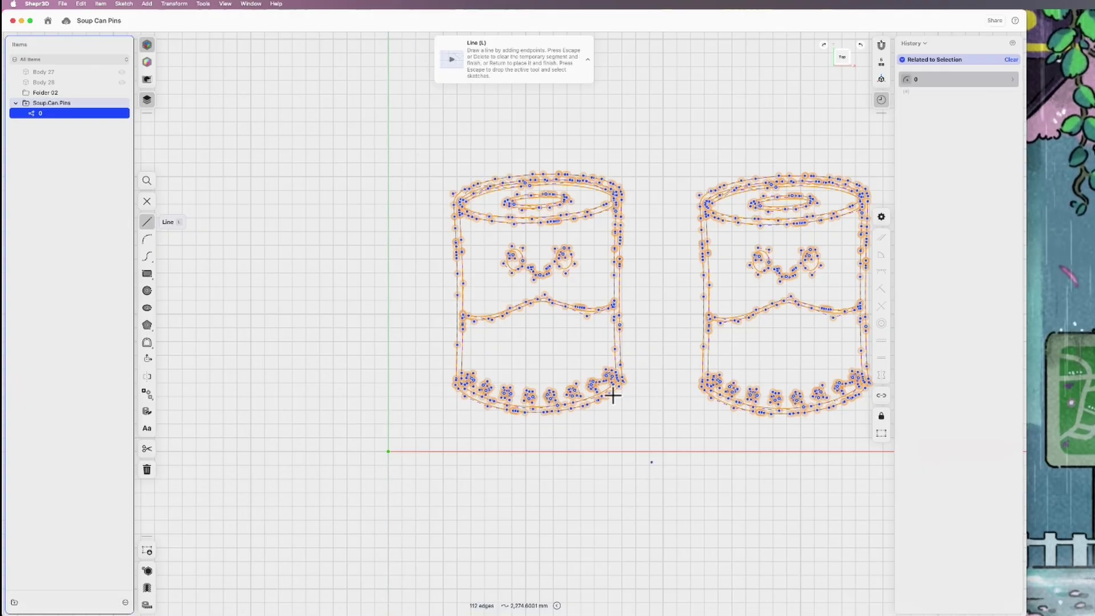
key("Escape")
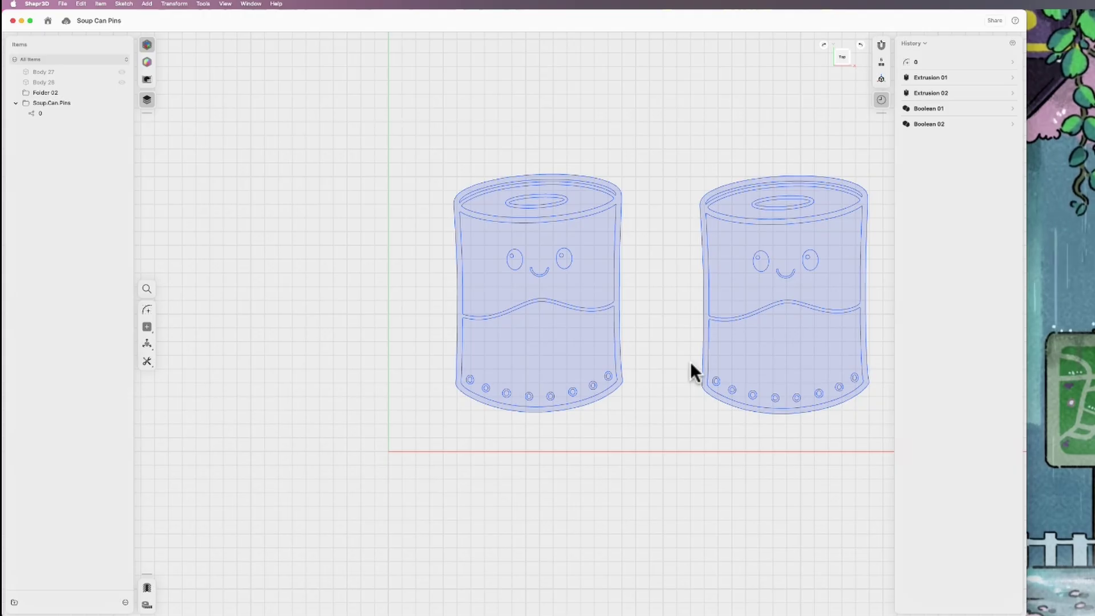
Inspect both can plates in perspective, checking the face, wave and hole details
left_click(518, 363)
left_click(659, 421)
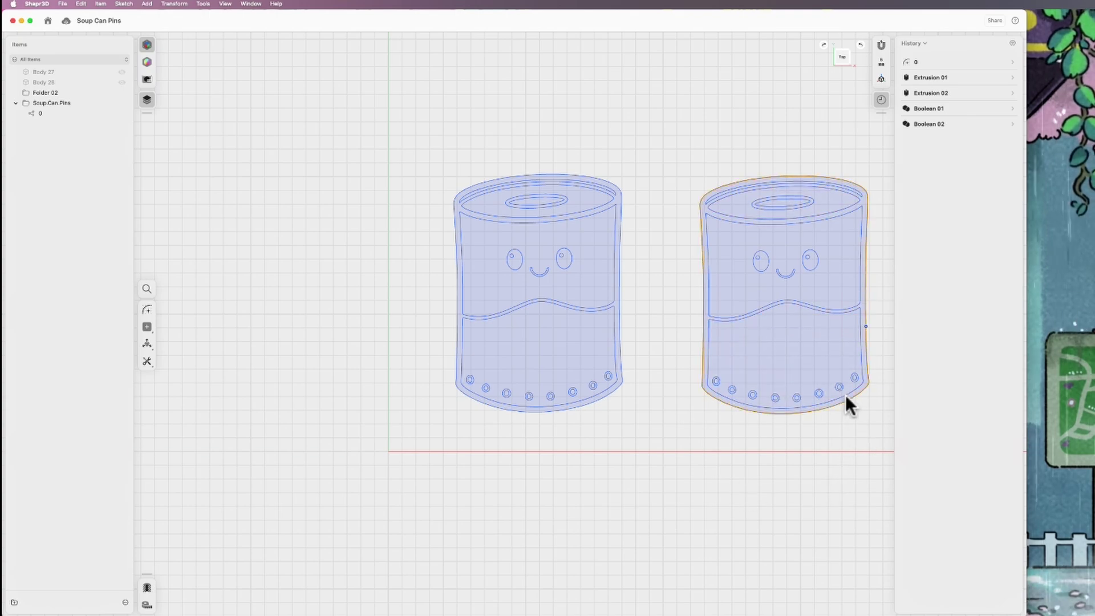
left_click(818, 303)
left_click(846, 241)
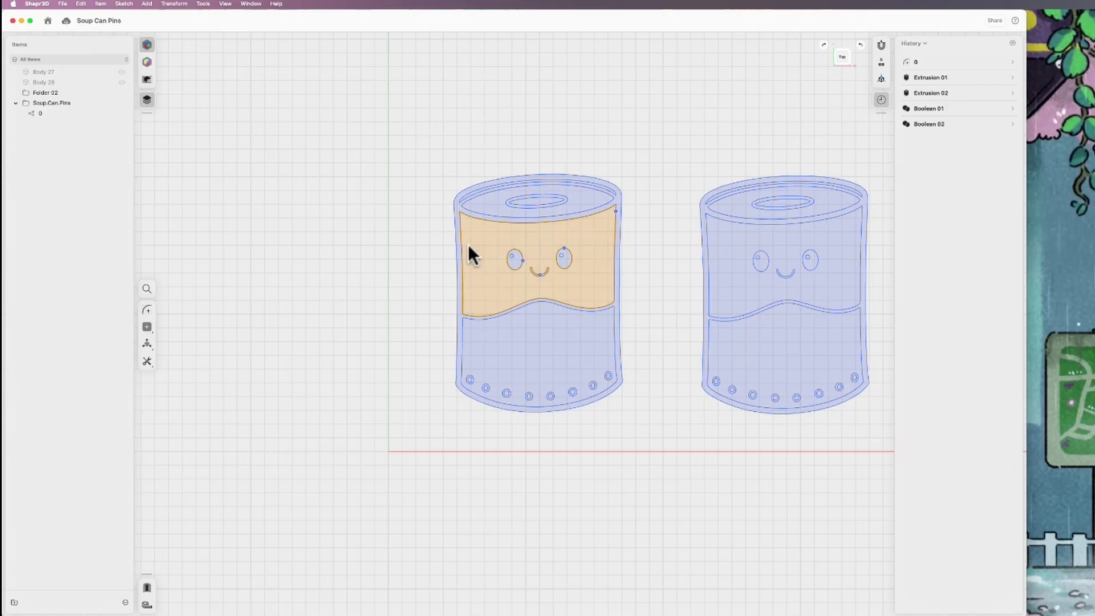
left_click(122, 78)
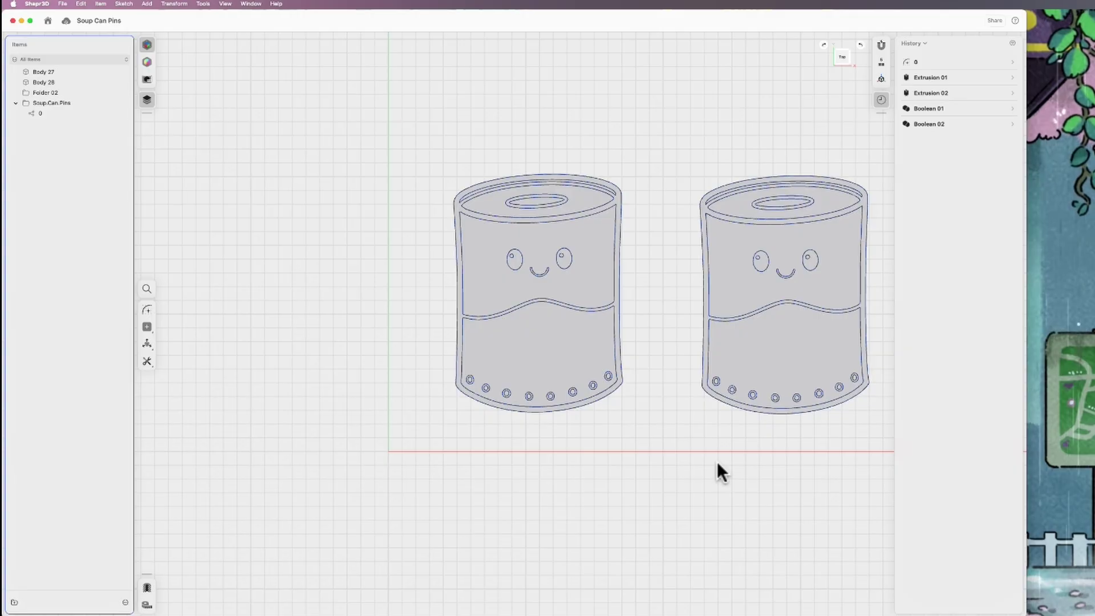
left_click(662, 416)
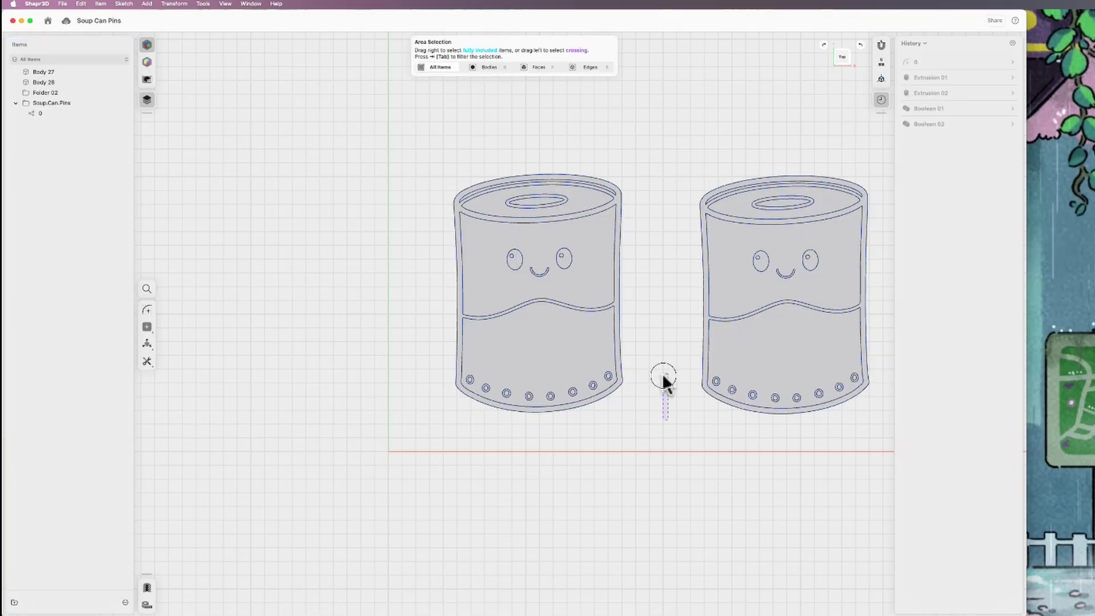
left_click_drag(659, 412, 646, 329)
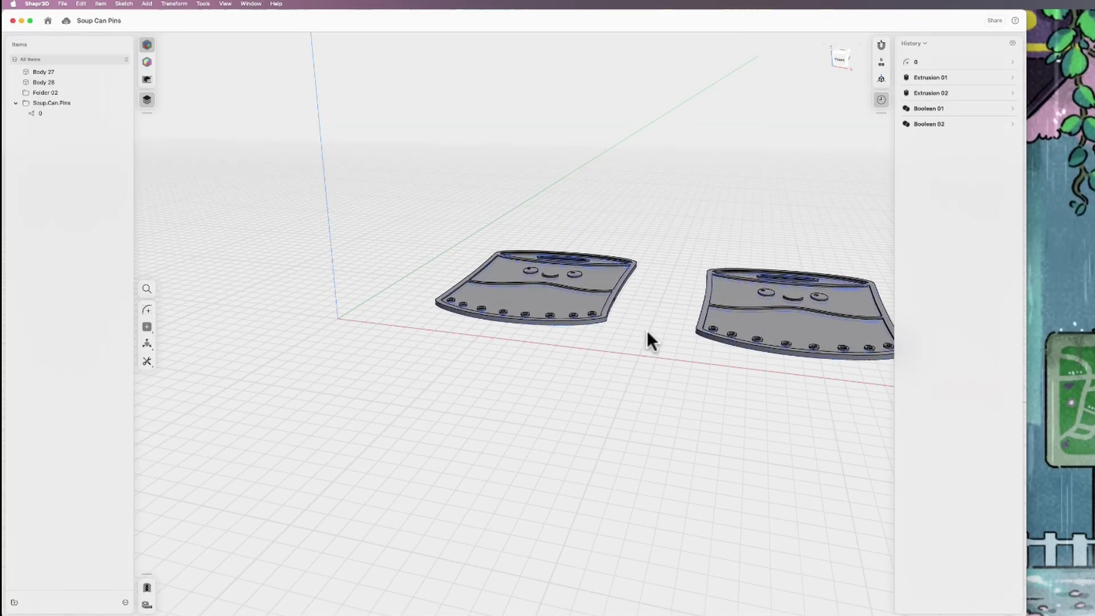
scroll(644, 333, "up", 10)
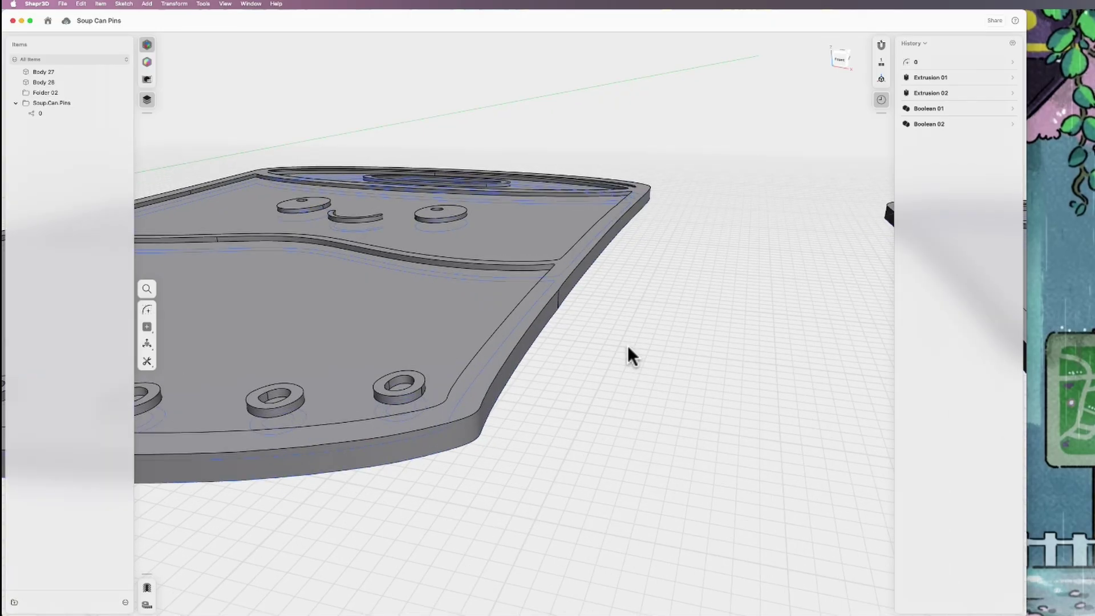
scroll(628, 354, "down", 3)
Delete the right can body, Body 28
left_click(27, 82)
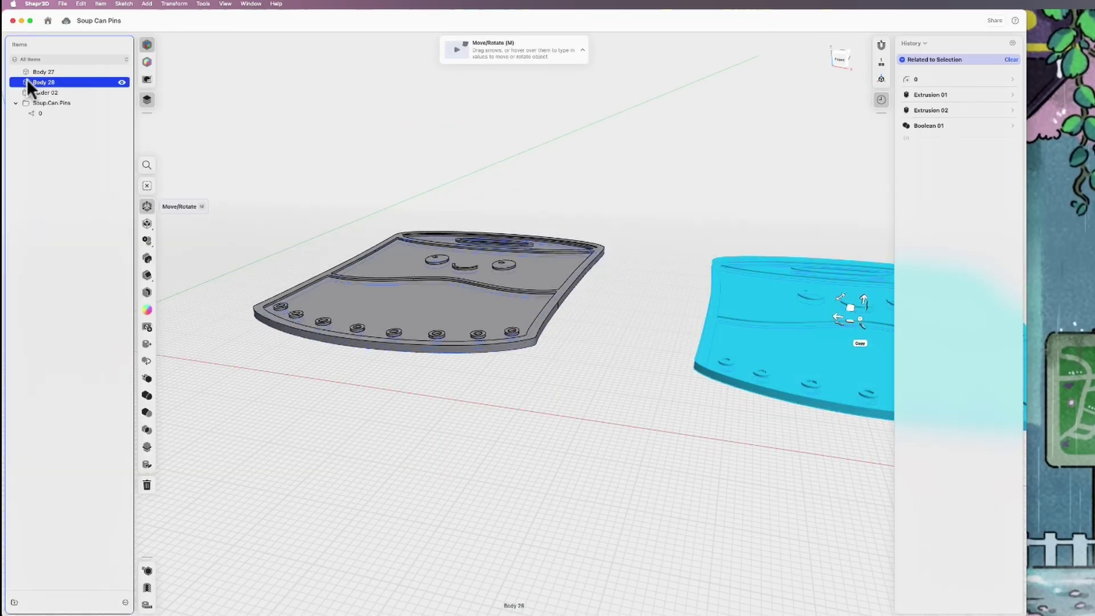
key("Delete")
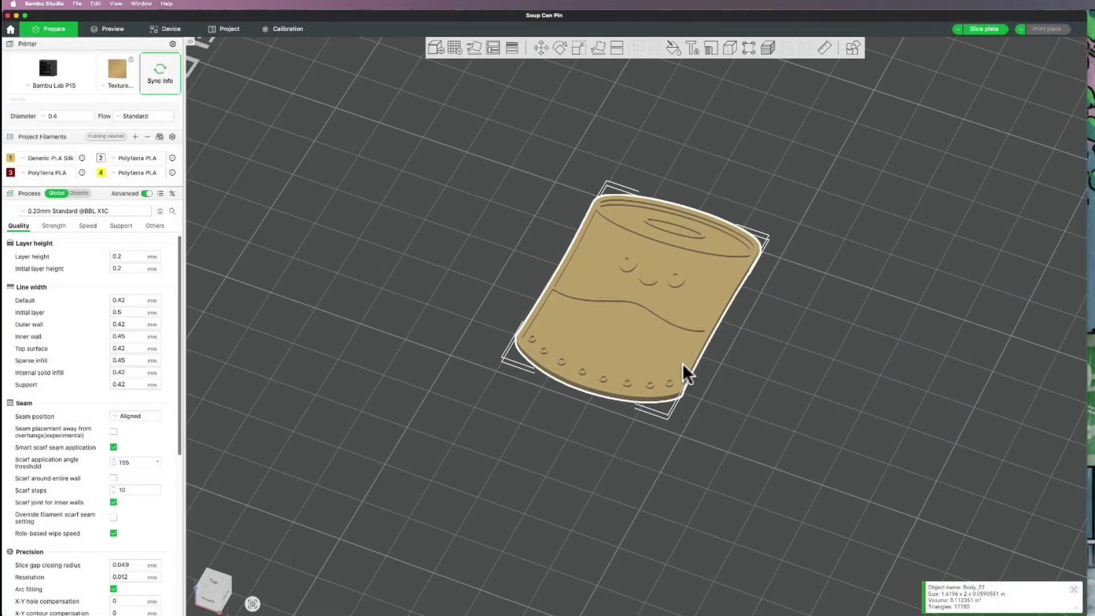
Make filament 3 bright red and fill the can's upper label red with Color Painting
scroll(682, 363, "up", 3)
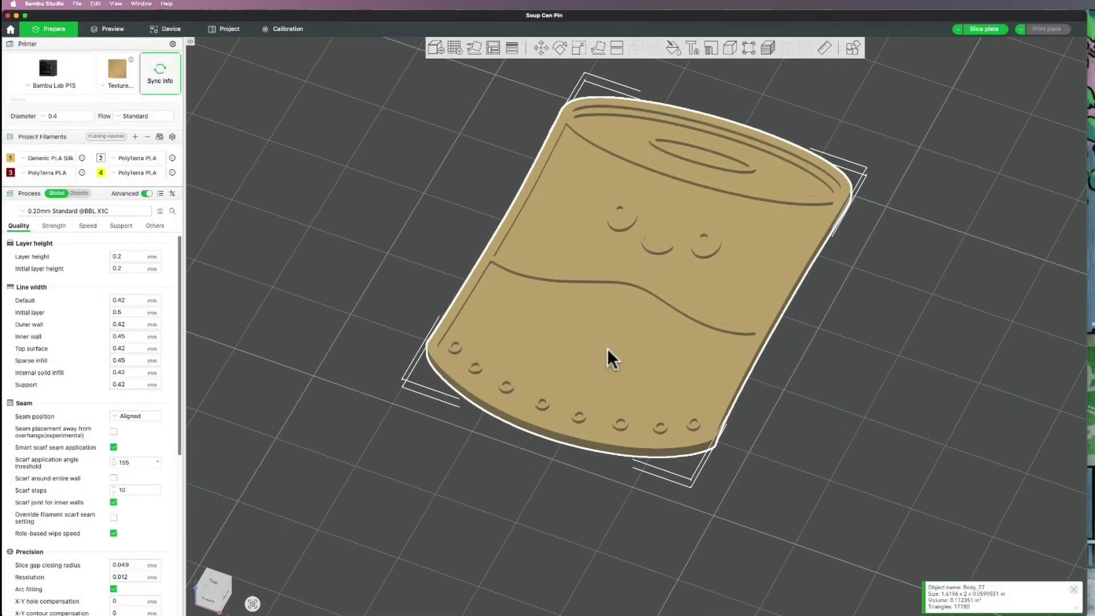
left_click(10, 172)
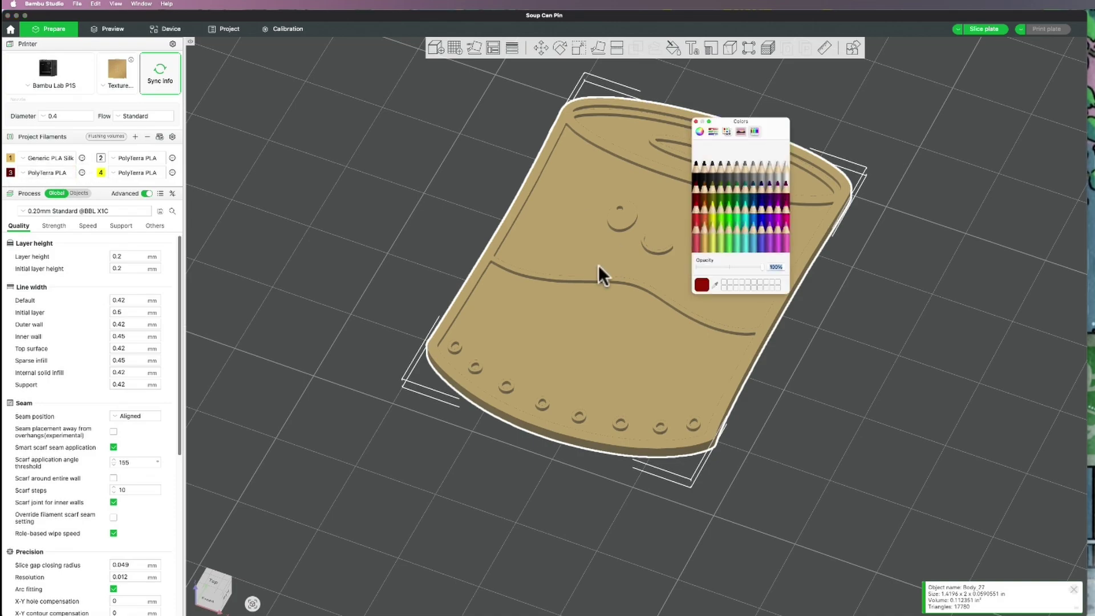
left_click(693, 209)
left_click(696, 121)
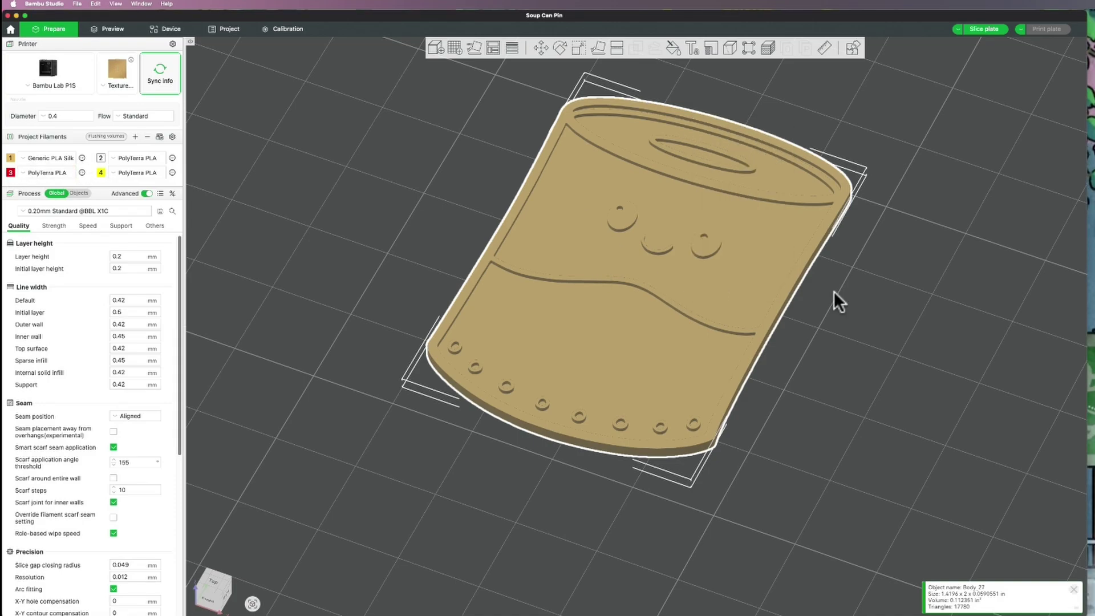
left_click(673, 47)
left_click(738, 112)
scroll(580, 194, "up", 2)
left_click(741, 205)
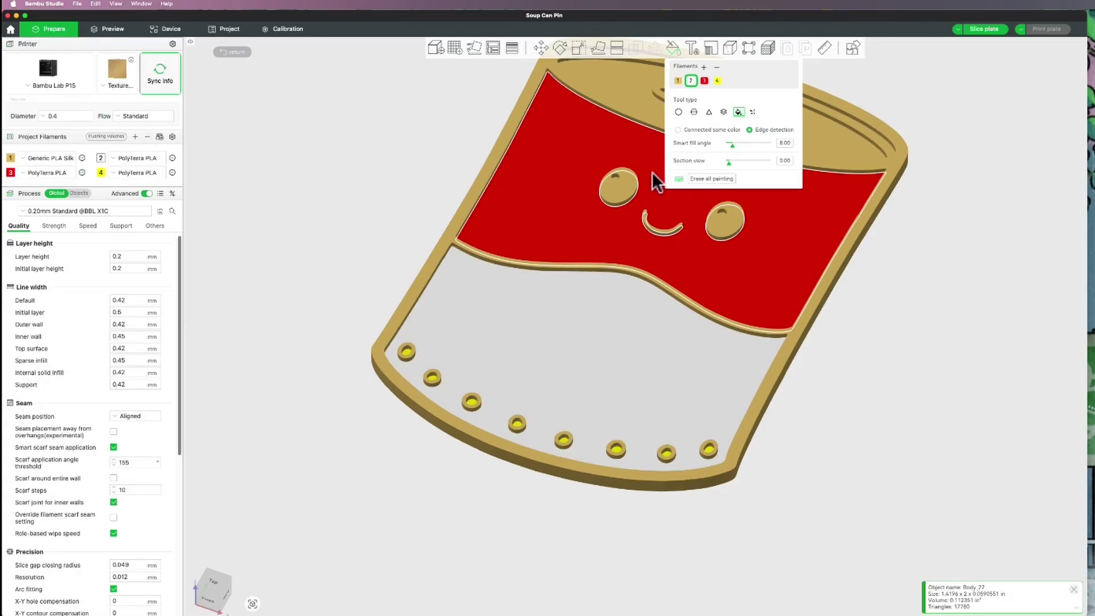
Add filament 5 as black and filament 6, then fill the top rim grey
left_click(704, 67)
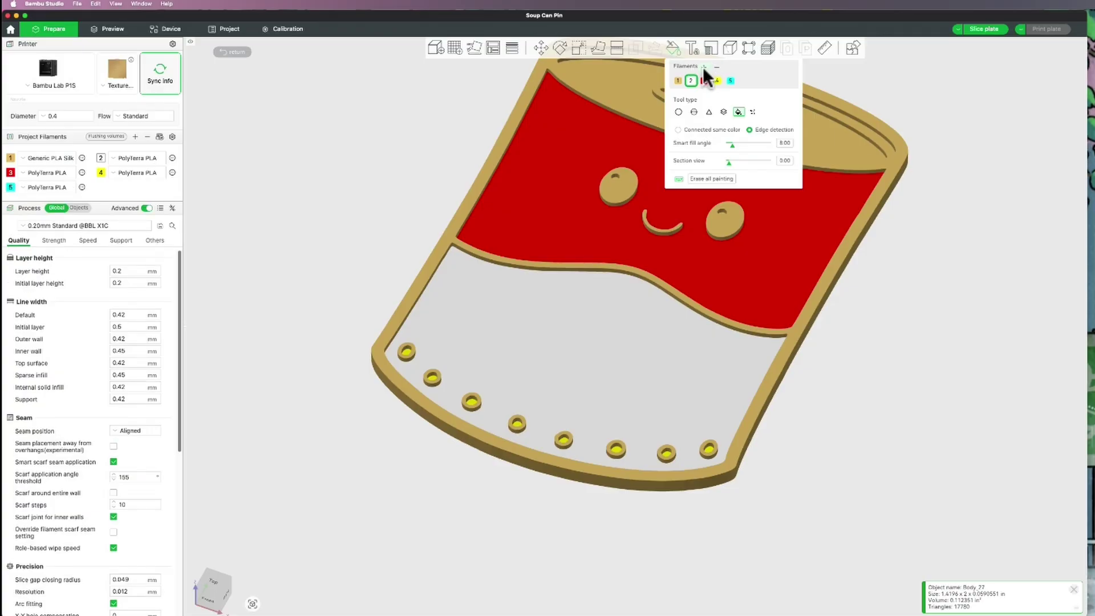
left_click(10, 187)
left_click(754, 132)
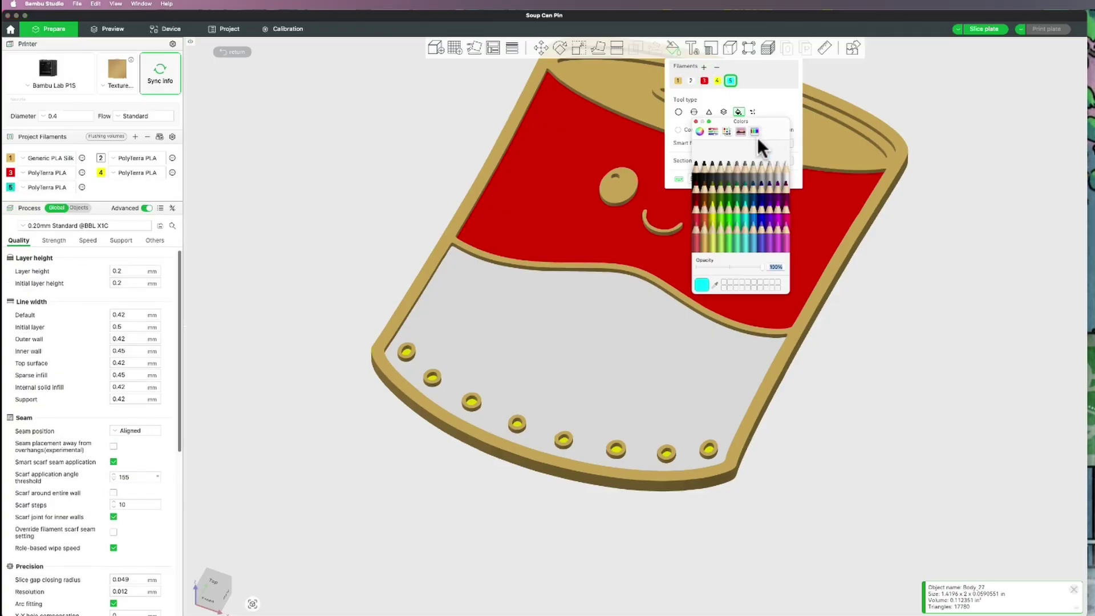
left_click(698, 171)
left_click(695, 121)
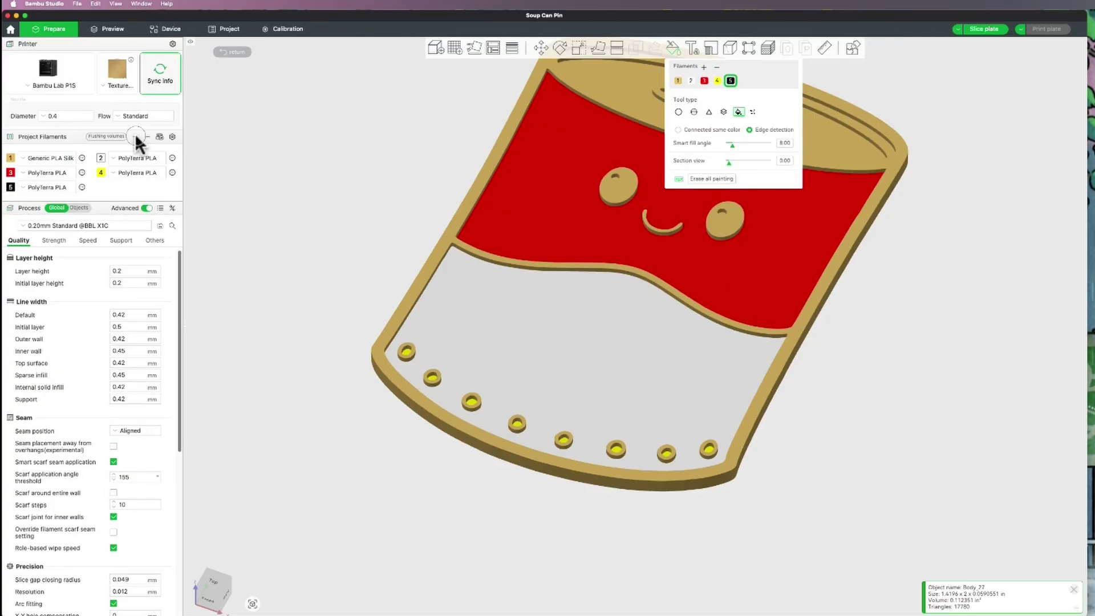
left_click(135, 136)
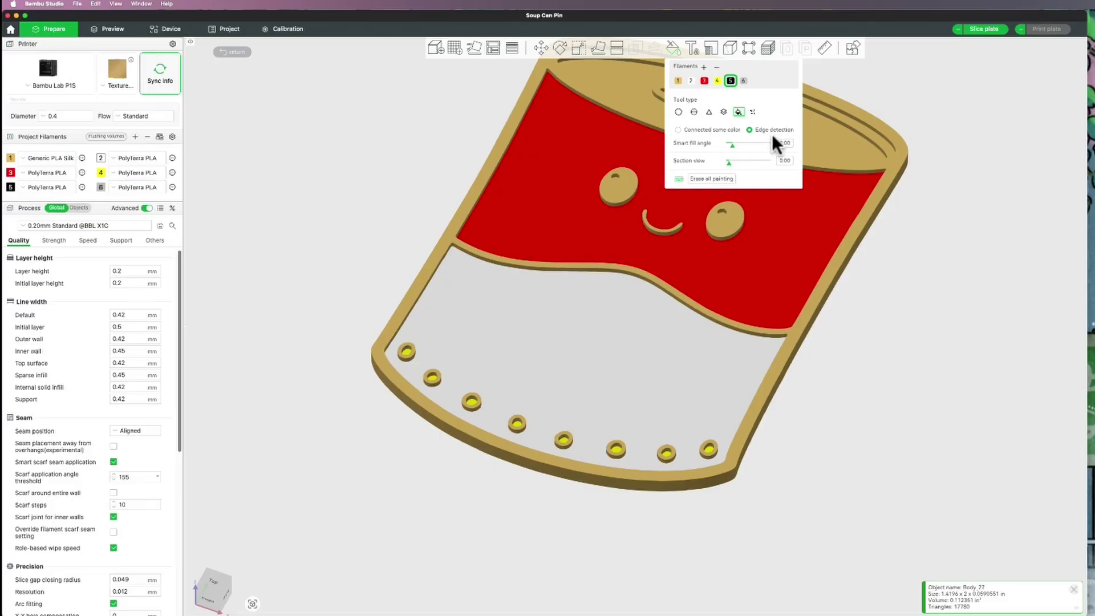
left_click(743, 81)
left_click(871, 135)
Fill the eyes, smile and all bottom holes with black filament 5
left_click_drag(871, 135, 616, 175)
key("5")
left_click(516, 255)
left_click(622, 288)
left_click(561, 294)
left_click(605, 519)
left_click(562, 525)
left_click(511, 519)
scroll(422, 196, "up", 5)
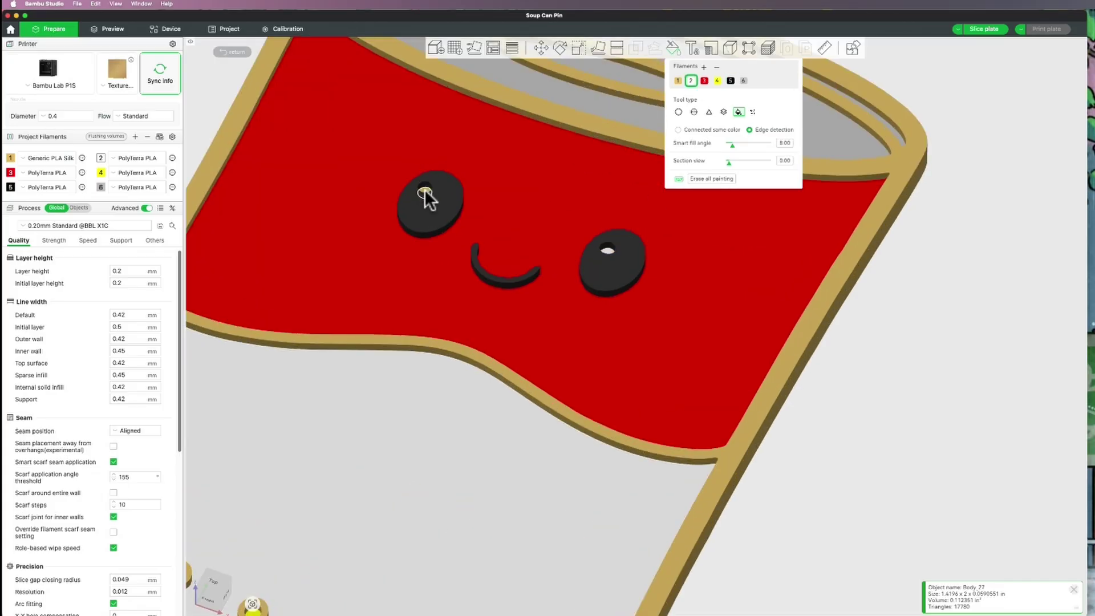
scroll(562, 476, "down", 3)
left_click(562, 473)
left_click(484, 442)
left_click(405, 405)
left_click(339, 364)
left_click(294, 318)
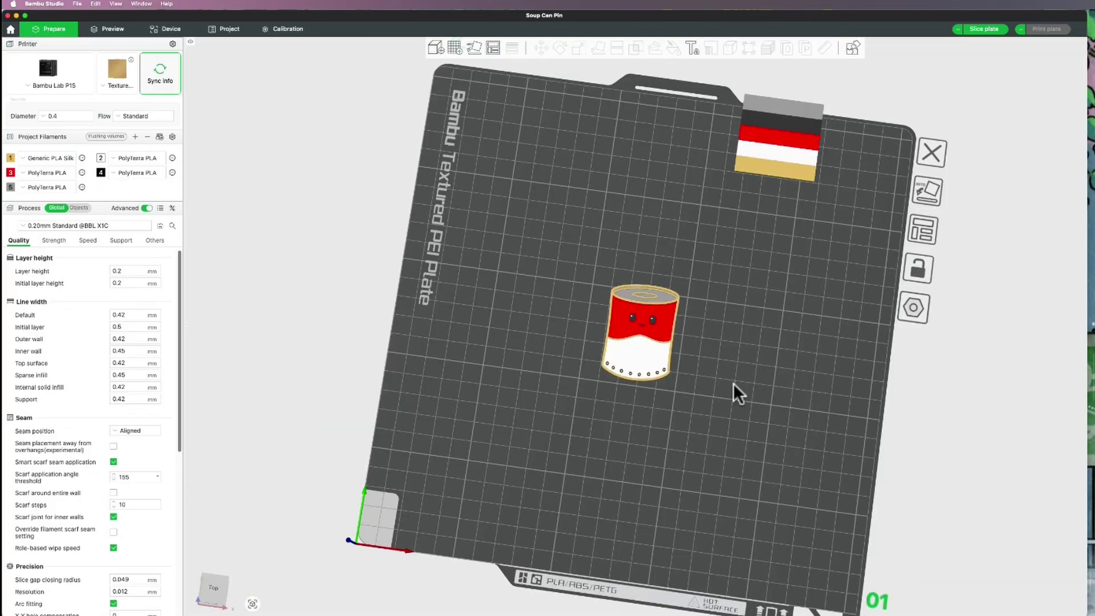
left_click_drag(750, 400, 663, 330)
Fill the bed with fifteen copies of the painted can
left_click(662, 330)
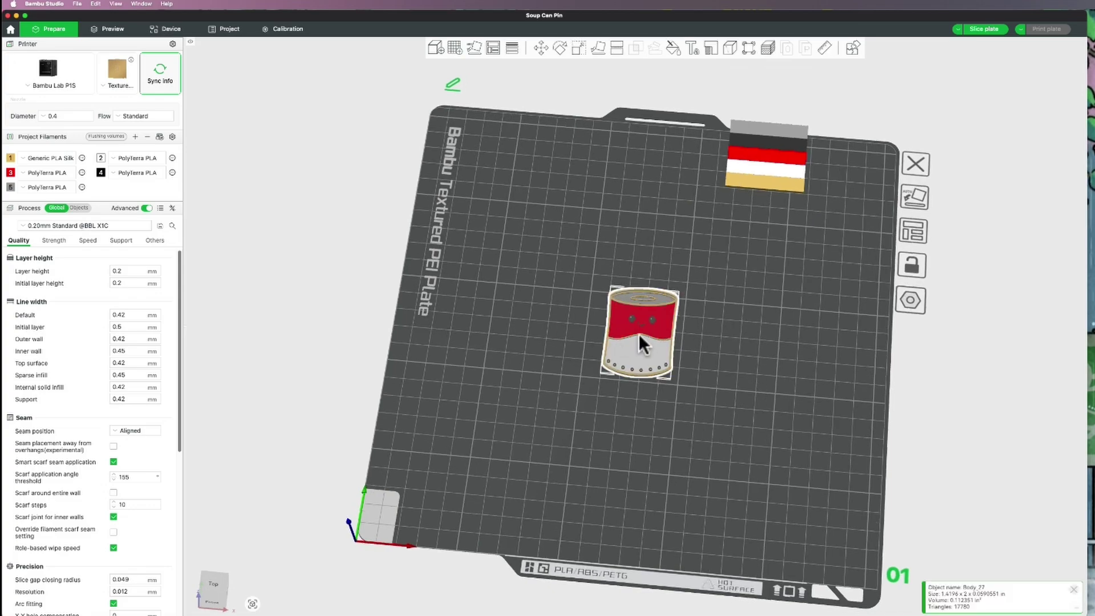
right_click(641, 341)
left_click(648, 340)
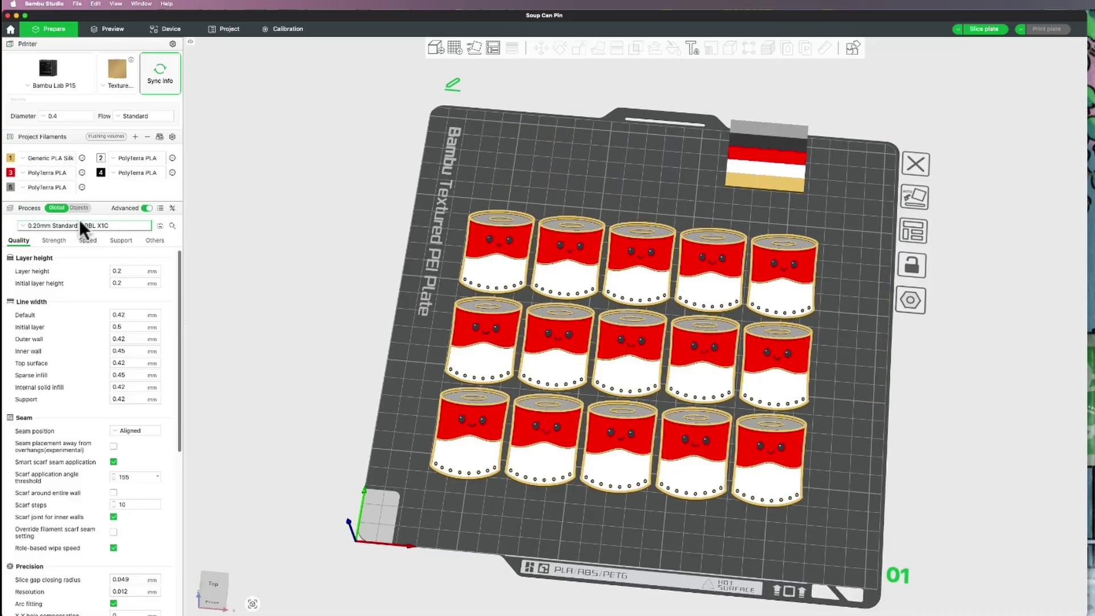
Set nozzle to 0.2 mm and choose the '0.12mm Standard 0.2 nozzle - Enamel Pins' process preset
left_click(65, 130)
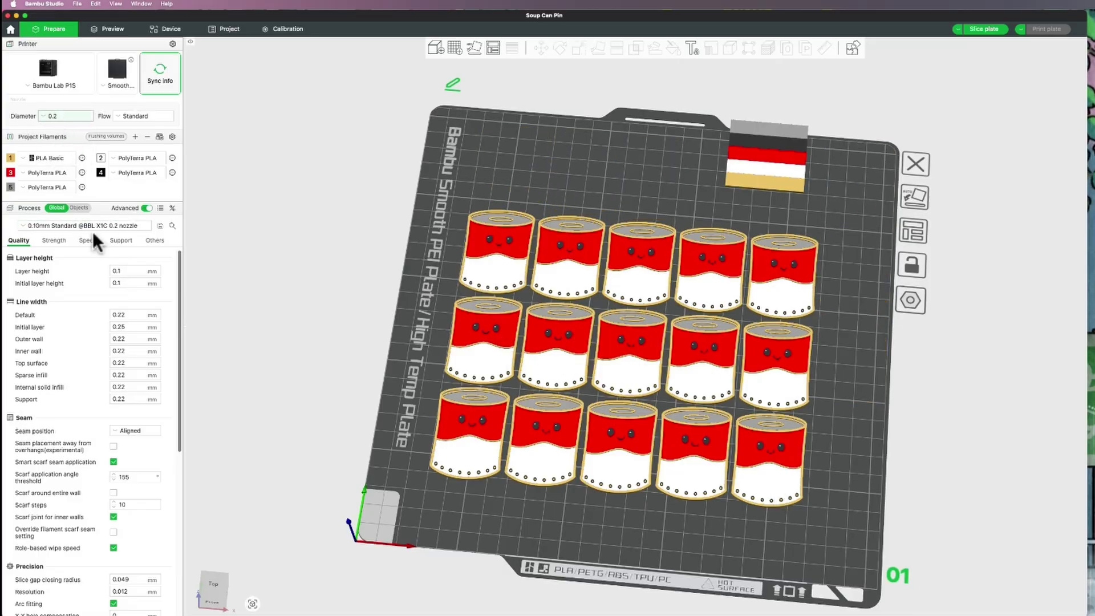
left_click(85, 227)
left_click(101, 273)
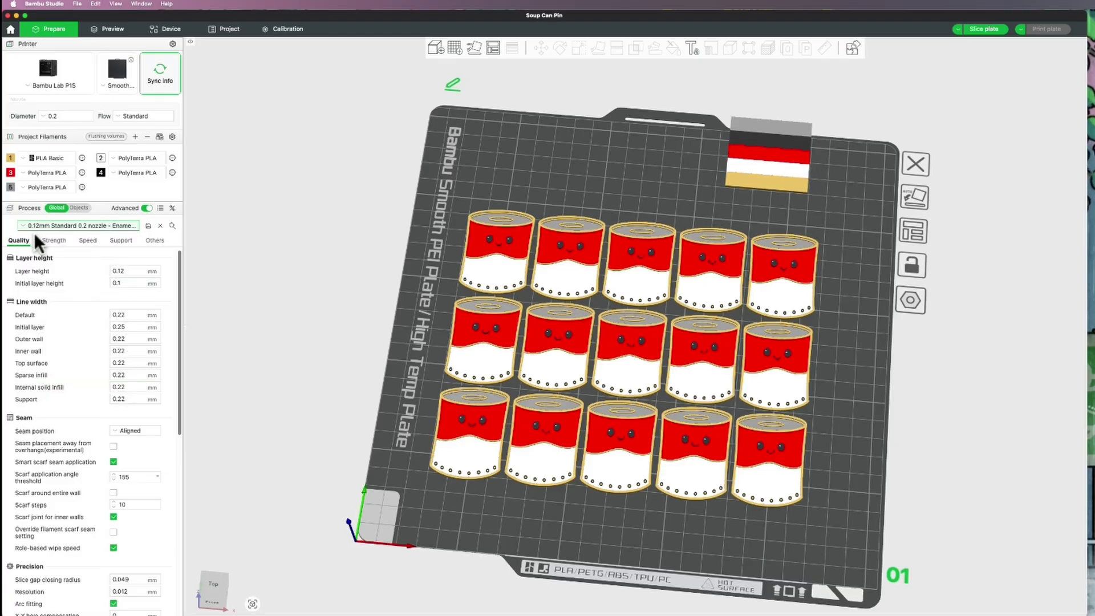
left_click(123, 270)
scroll(107, 464, "down", 5)
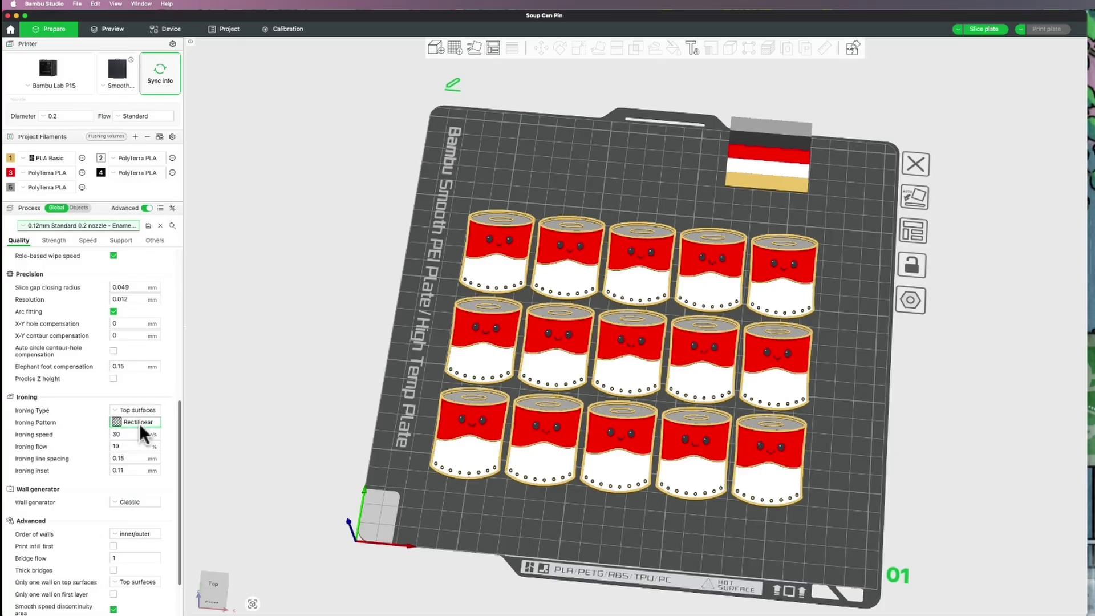
scroll(114, 445, "down", 2)
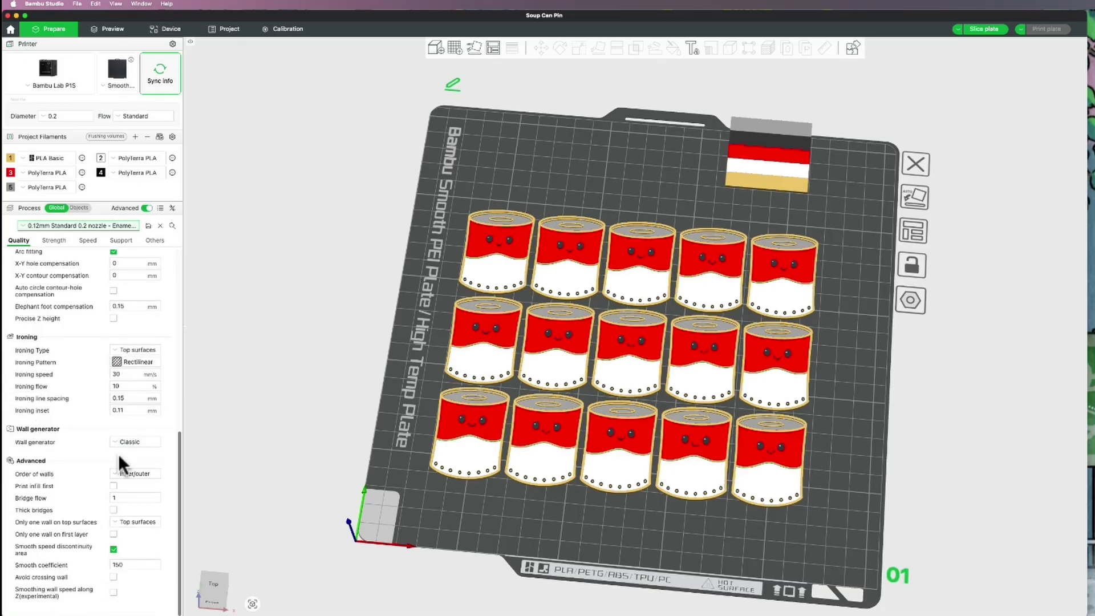
left_click(87, 240)
left_click(120, 240)
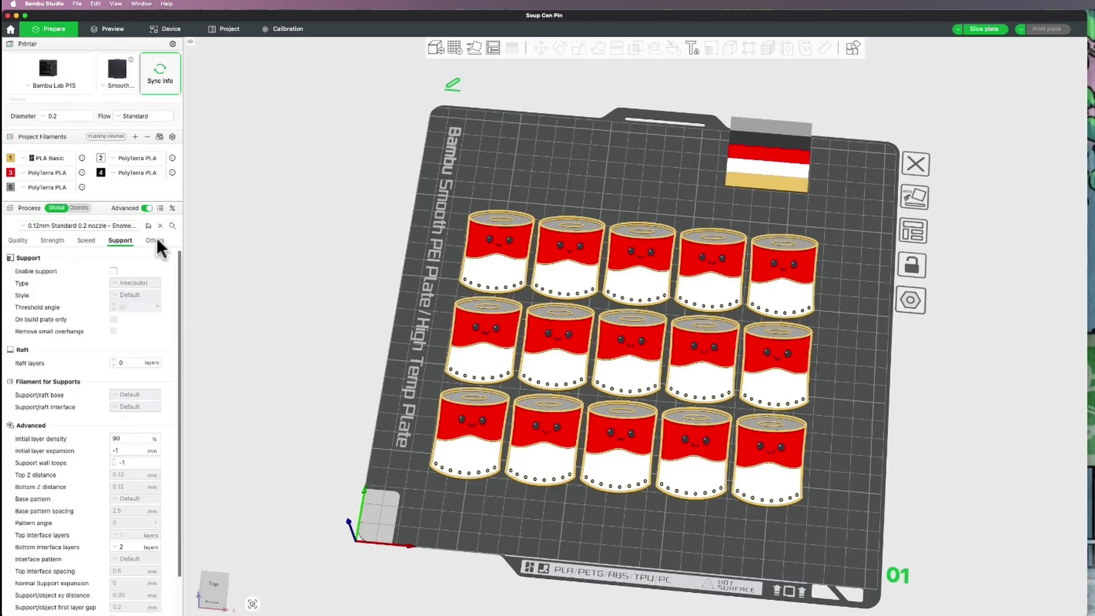
left_click(158, 241)
left_click(126, 244)
left_click(147, 244)
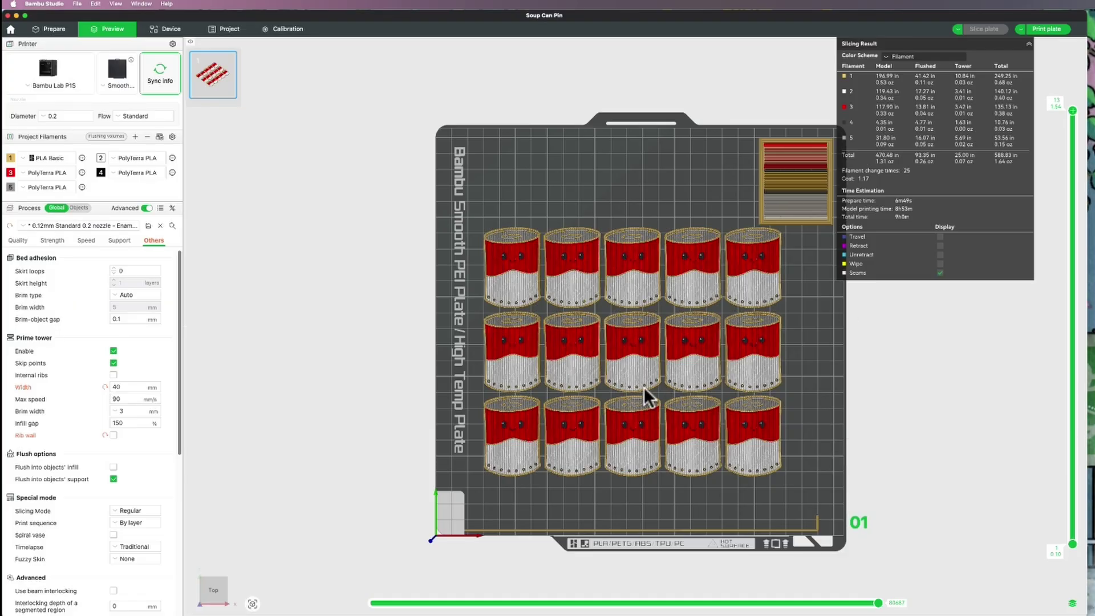
Zoom and tilt the sliced preview to inspect the fifteen cans
scroll(646, 396, "up", 3)
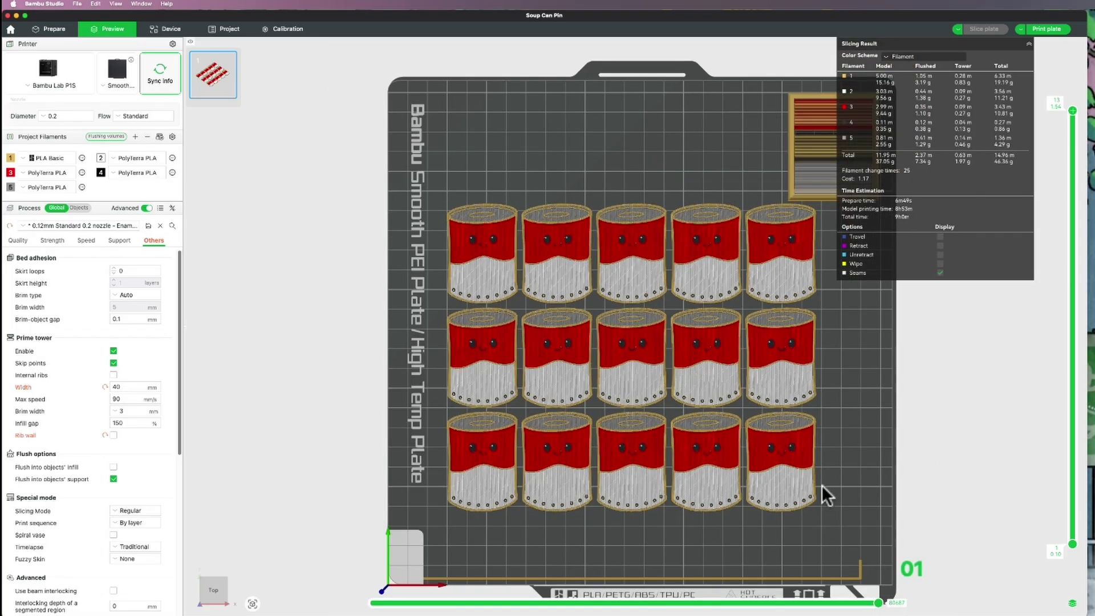
left_click_drag(827, 496, 822, 465)
scroll(802, 436, "up", 5)
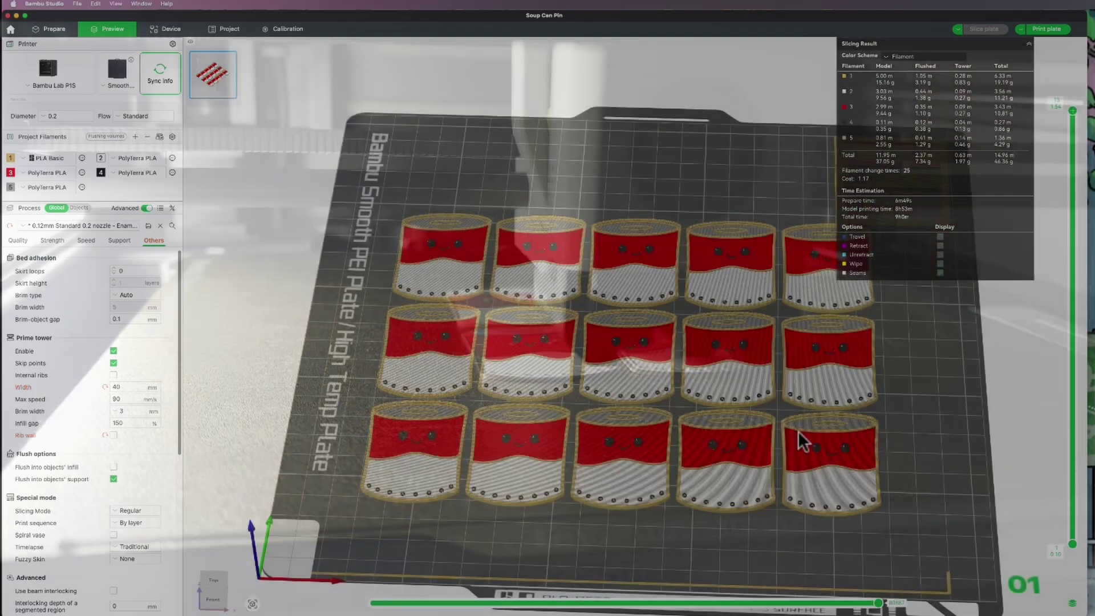